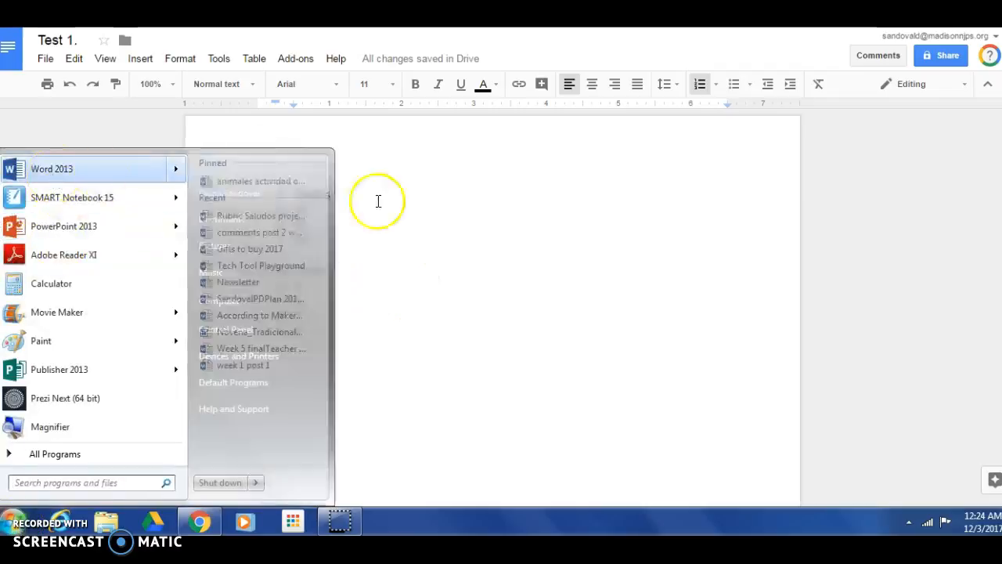
# Step: Launch the Doc To Form add-on's Create Form from Doc tool for the test document
pyautogui.click(510, 263)
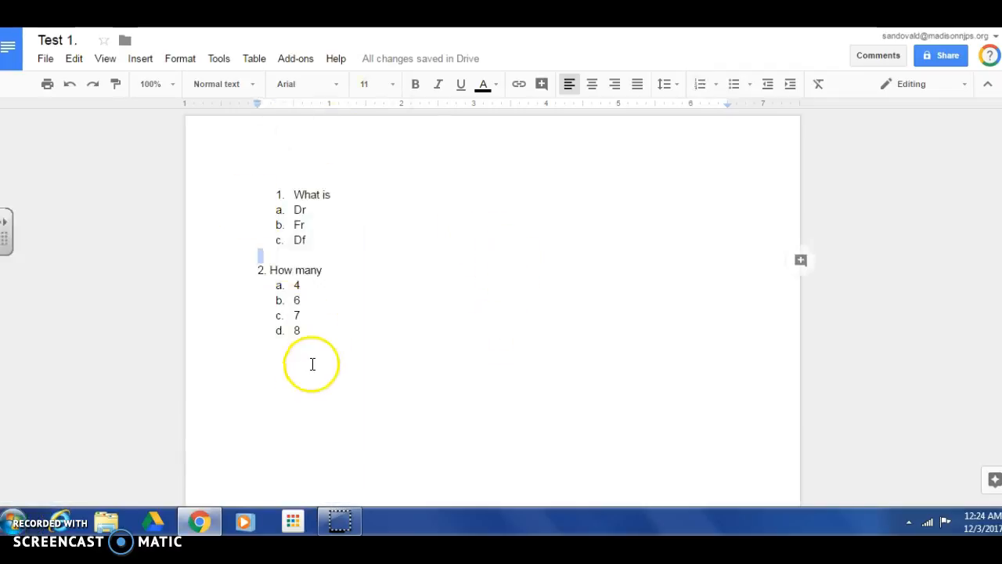
pyautogui.click(409, 327)
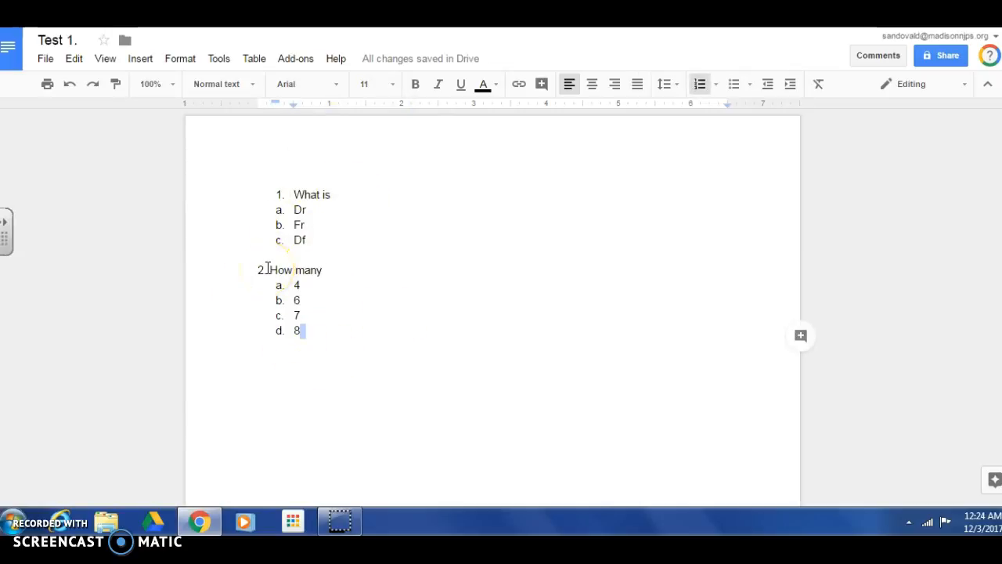
pyautogui.click(291, 65)
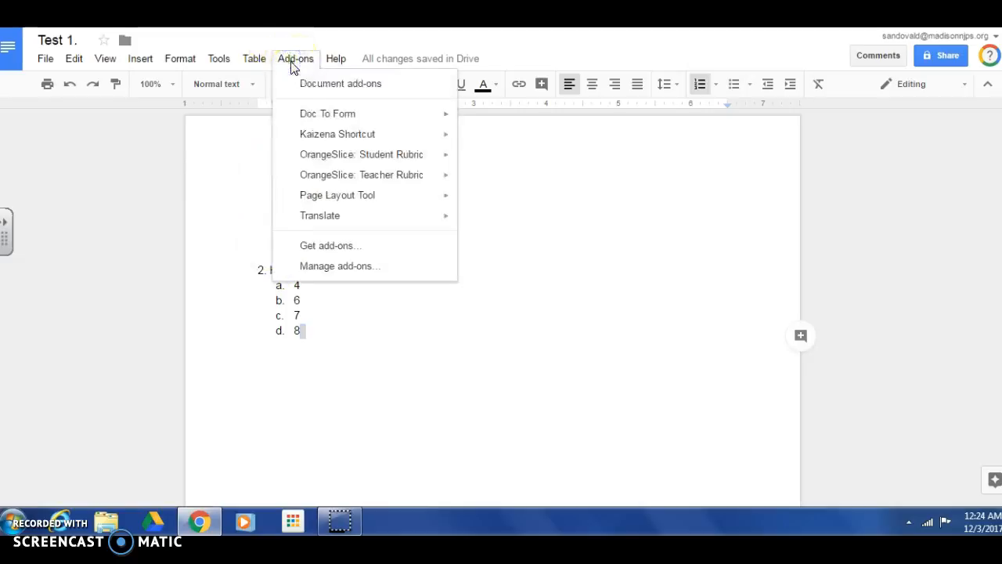
pyautogui.moveTo(339, 123)
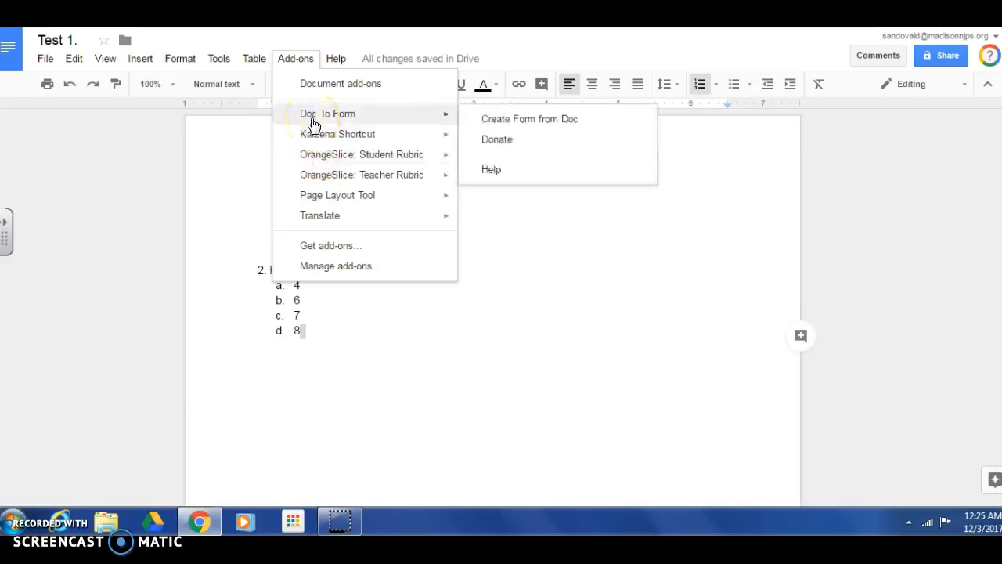
pyautogui.click(530, 119)
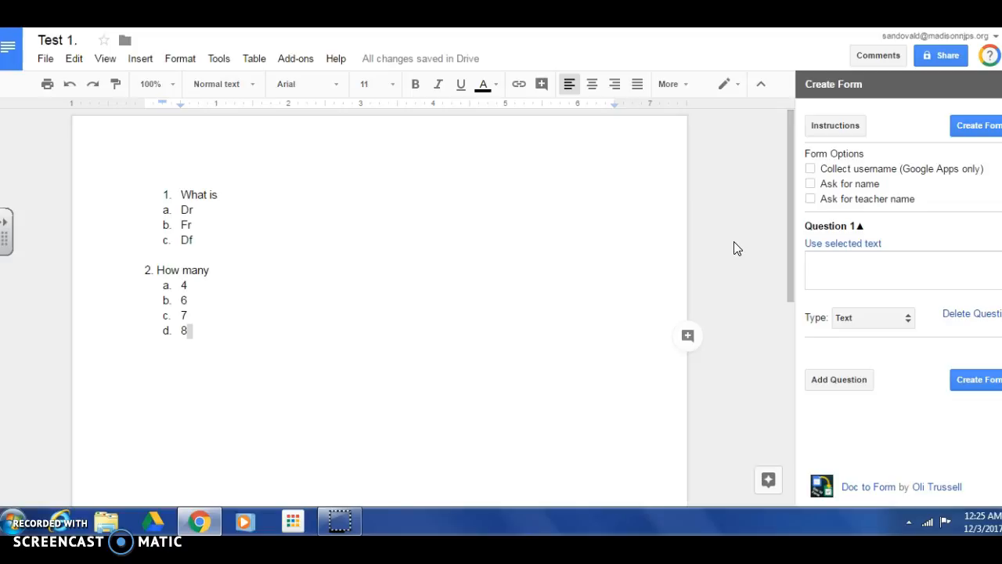
# Step: Set the form options to ask for the respondent's name, without collecting the username
pyautogui.click(811, 170)
pyautogui.click(810, 168)
pyautogui.click(810, 183)
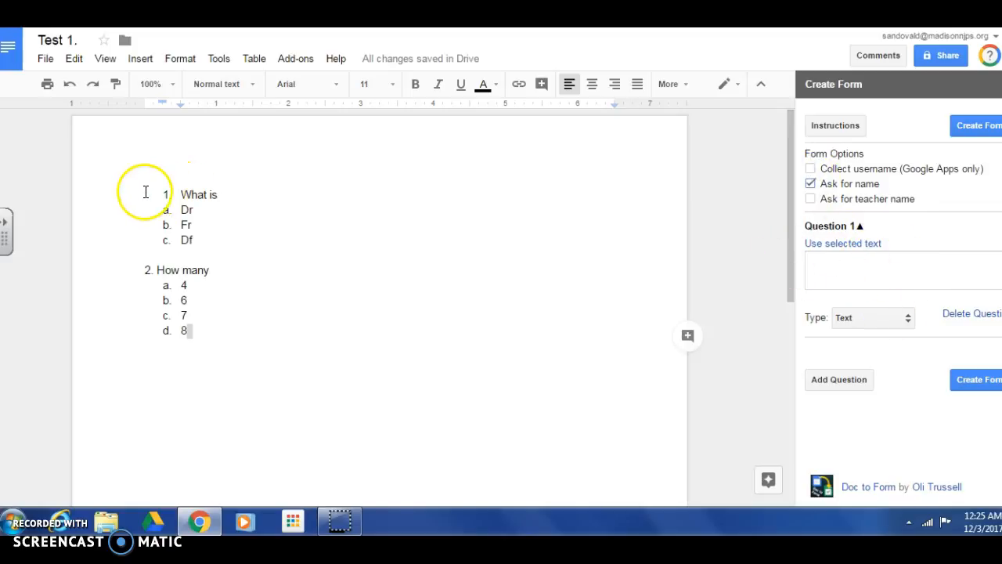
# Step: Use the document text "What is" as Question 1 and set its type to Multiple Choice
pyautogui.moveTo(156, 195); pyautogui.dragTo(228, 197)
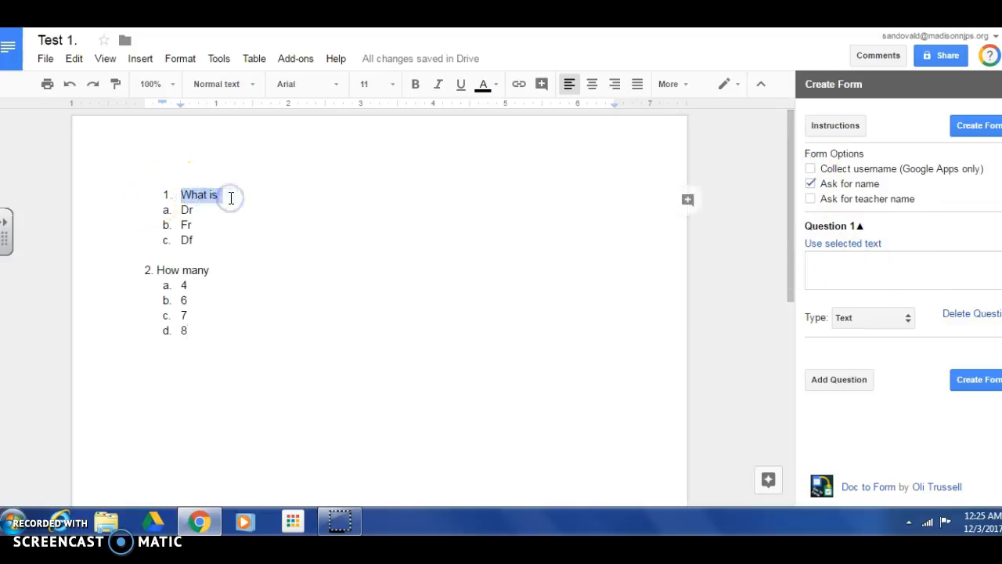
pyautogui.click(843, 245)
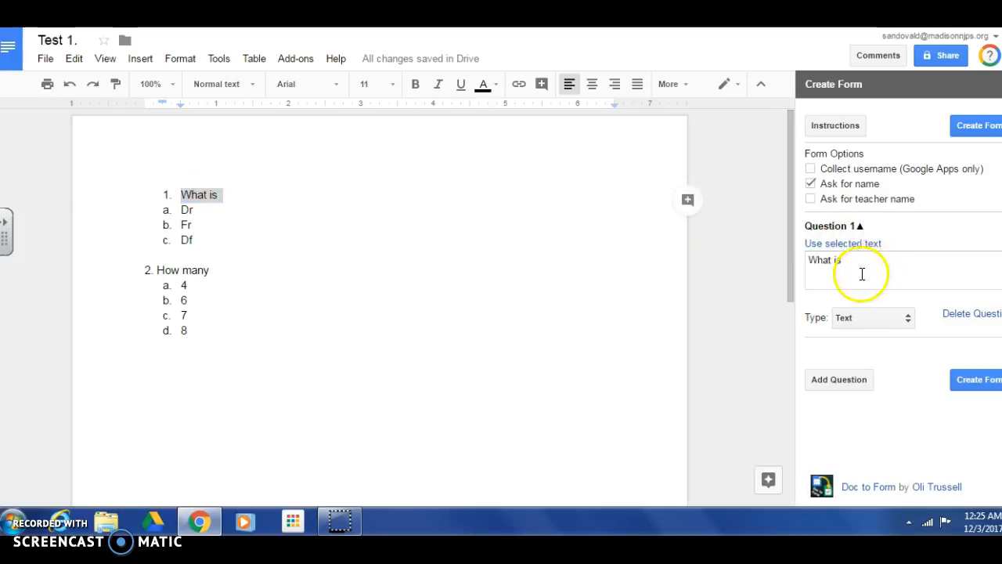
pyautogui.click(908, 319)
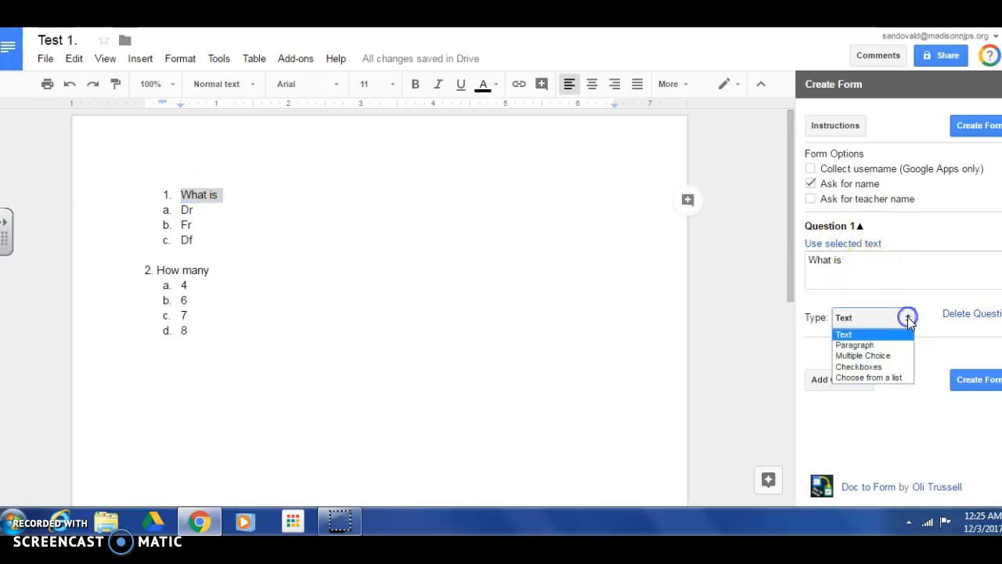
pyautogui.click(877, 356)
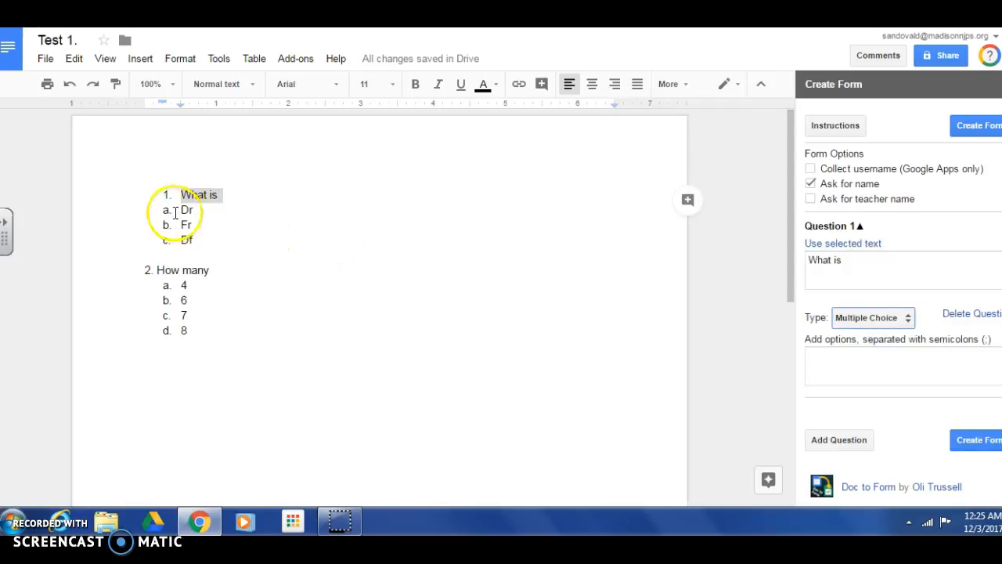
# Step: Copy the first question's answers from the document into Question 1's options, separated by semicolons as Dr;Fr;Df
pyautogui.moveTo(162, 210); pyautogui.dragTo(194, 239)
pyautogui.hotkey('ctrl', 'c')
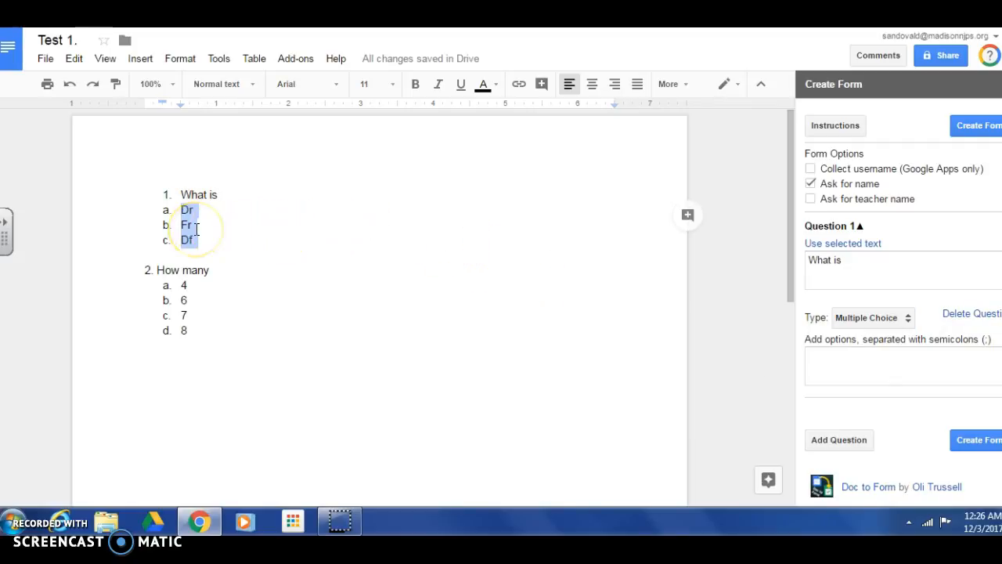
pyautogui.click(817, 357)
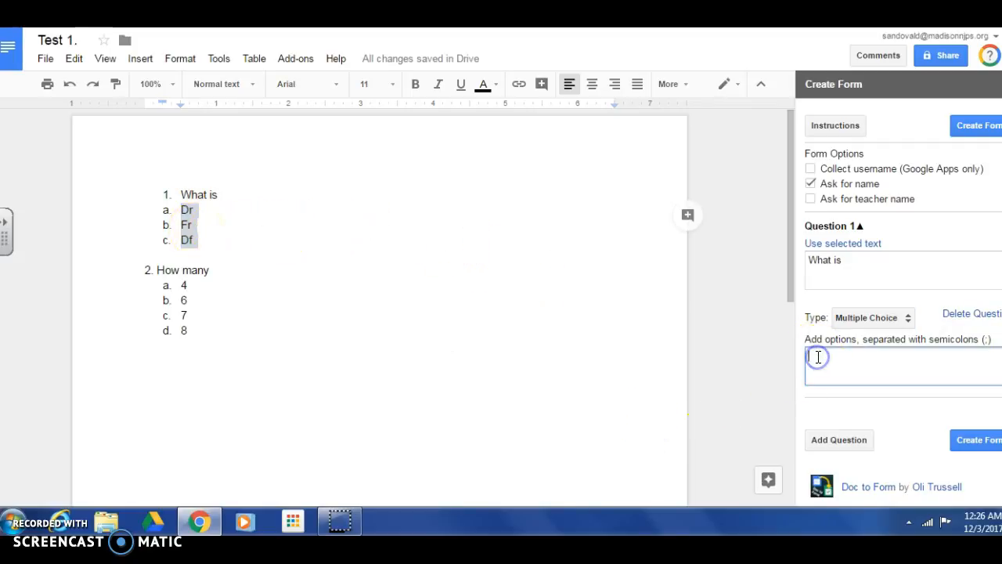
pyautogui.hotkey('ctrl', 'v')
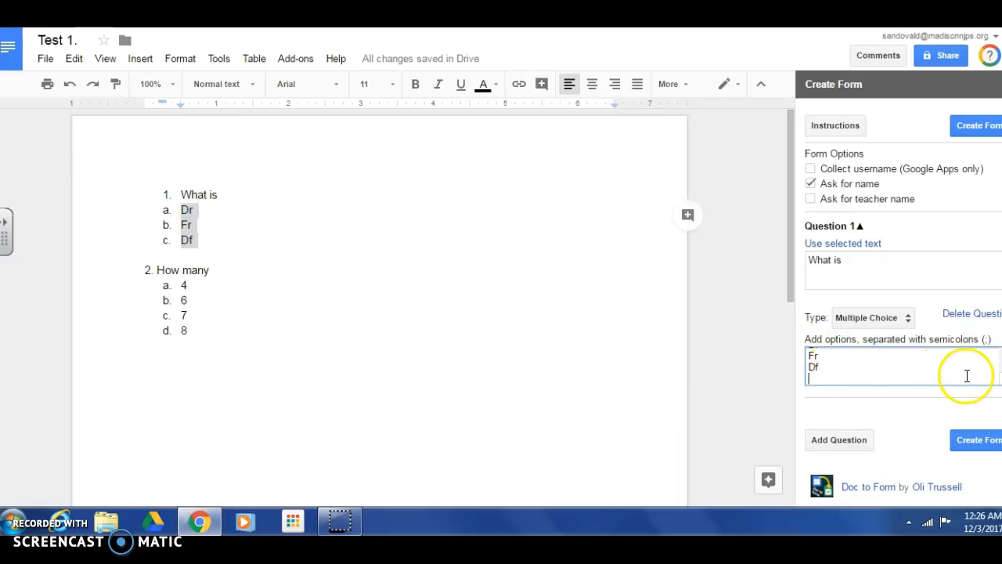
pyautogui.press('BackSpace')
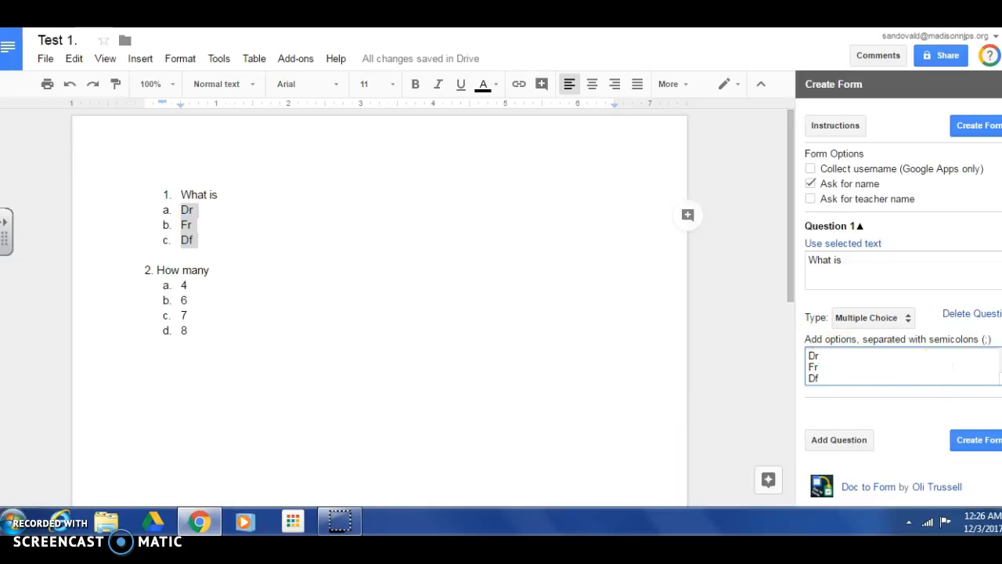
pyautogui.click(821, 354)
pyautogui.write(';')
pyautogui.press('Delete')
pyautogui.write(';')
pyautogui.press('Delete')
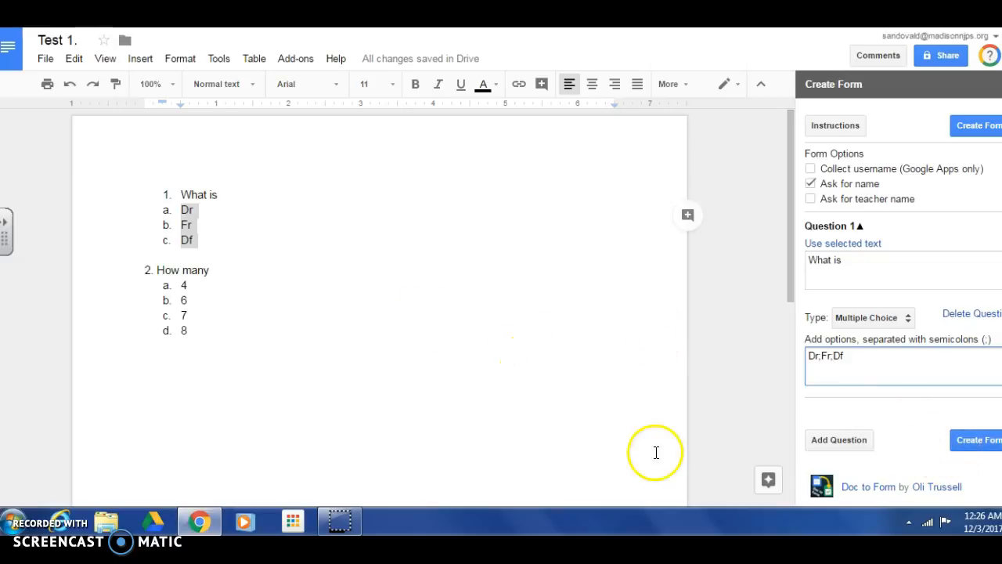
pyautogui.click(431, 342)
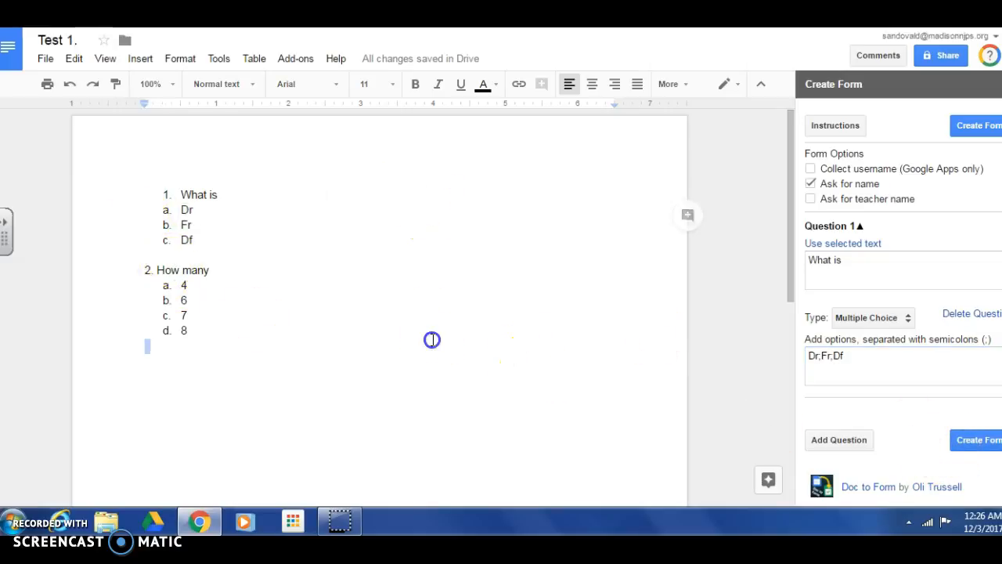
# Step: Add Question 2 using the document text "2. How many" and set its type to Multiple Choice
pyautogui.click(836, 453)
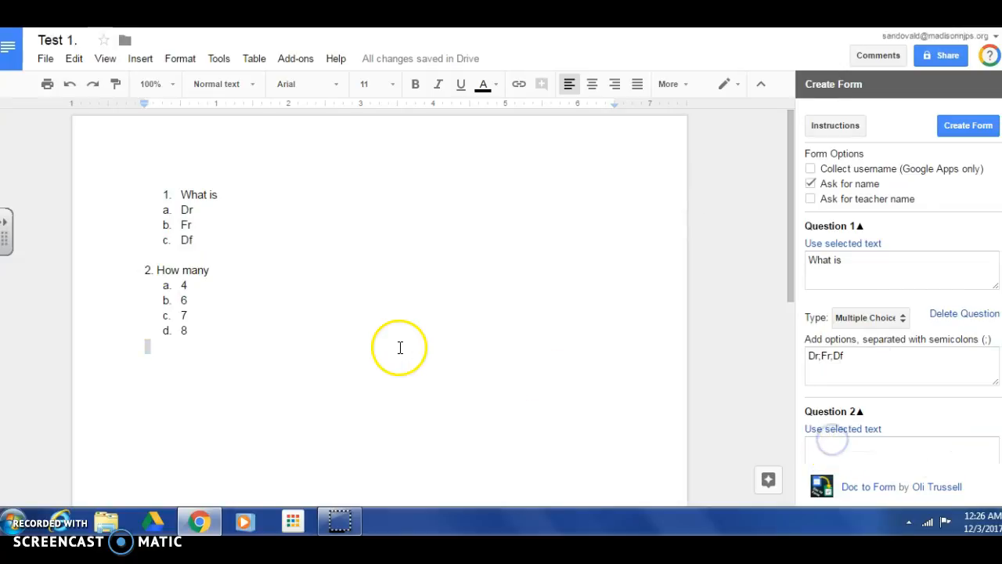
pyautogui.moveTo(146, 272); pyautogui.dragTo(221, 269)
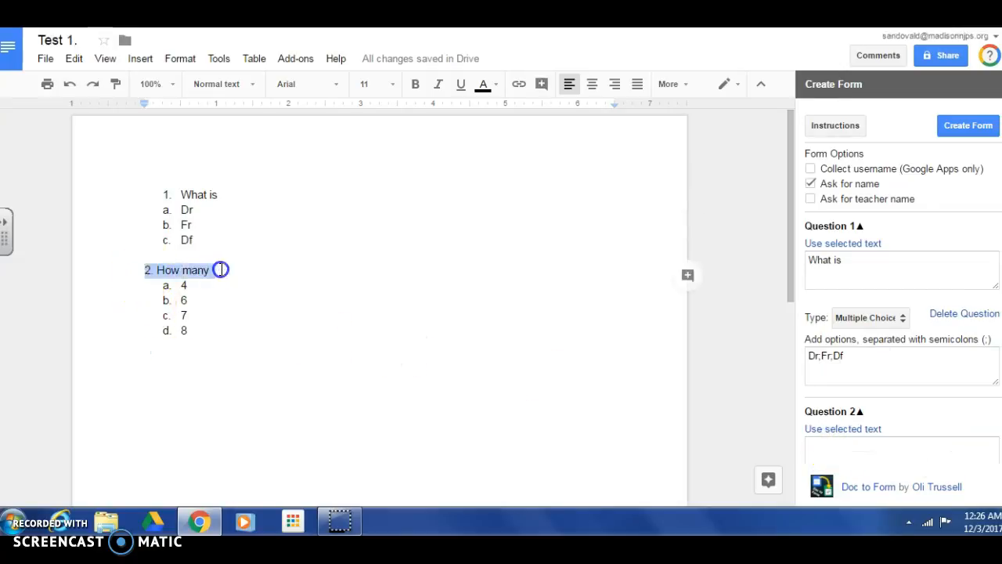
pyautogui.click(844, 429)
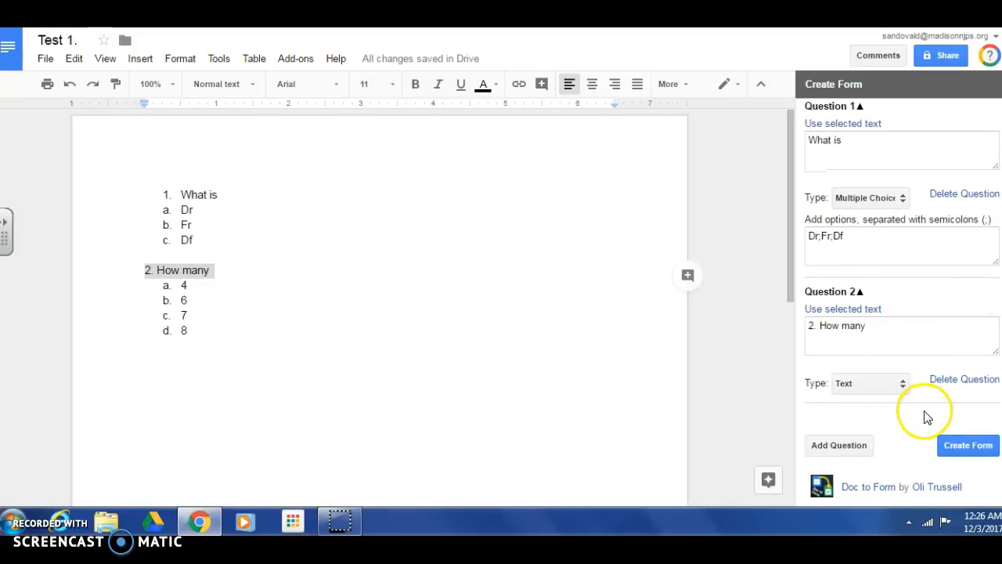
pyautogui.click(903, 385)
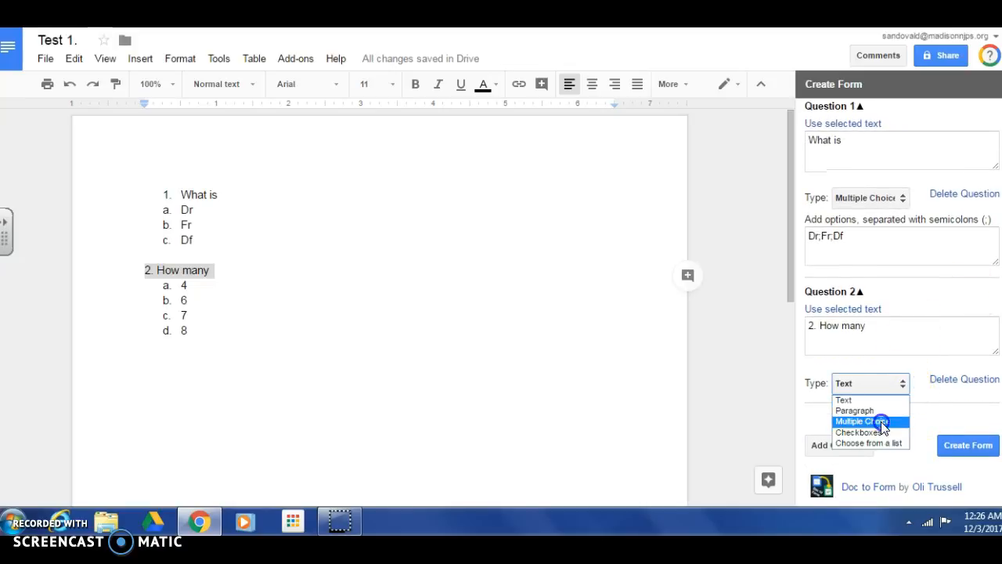
pyautogui.click(882, 422)
# Step: Copy the second question's answers from the document into Question 2's options, separated by semicolons as 4;6;7;8
pyautogui.click(157, 289)
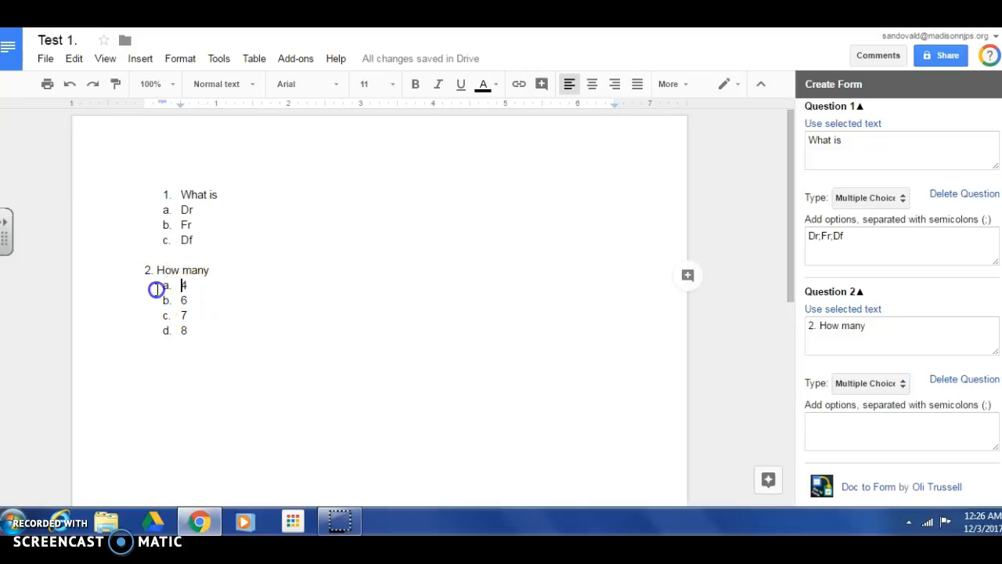
pyautogui.moveTo(157, 289); pyautogui.dragTo(213, 331)
pyautogui.hotkey('ctrl', 'c')
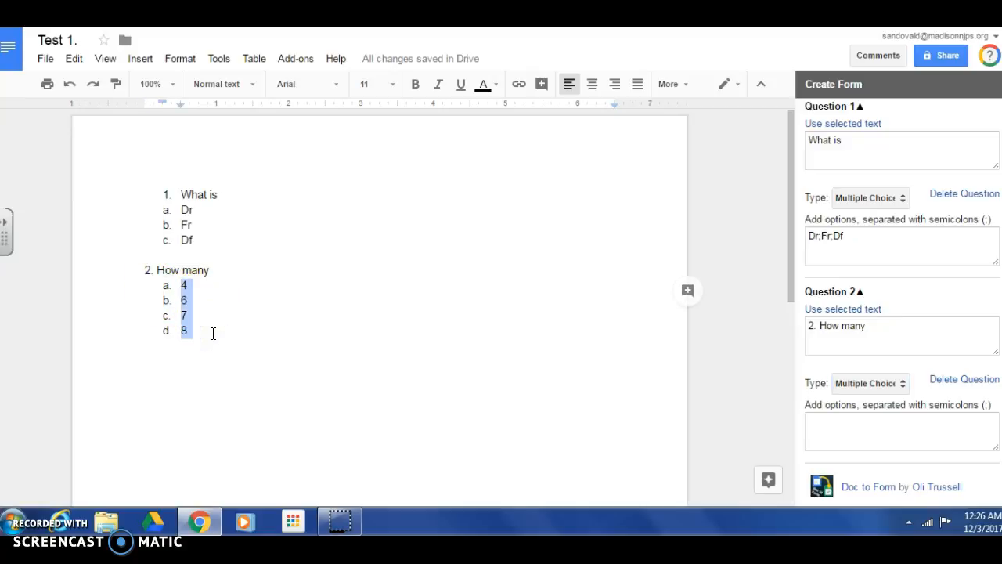
pyautogui.click(811, 420)
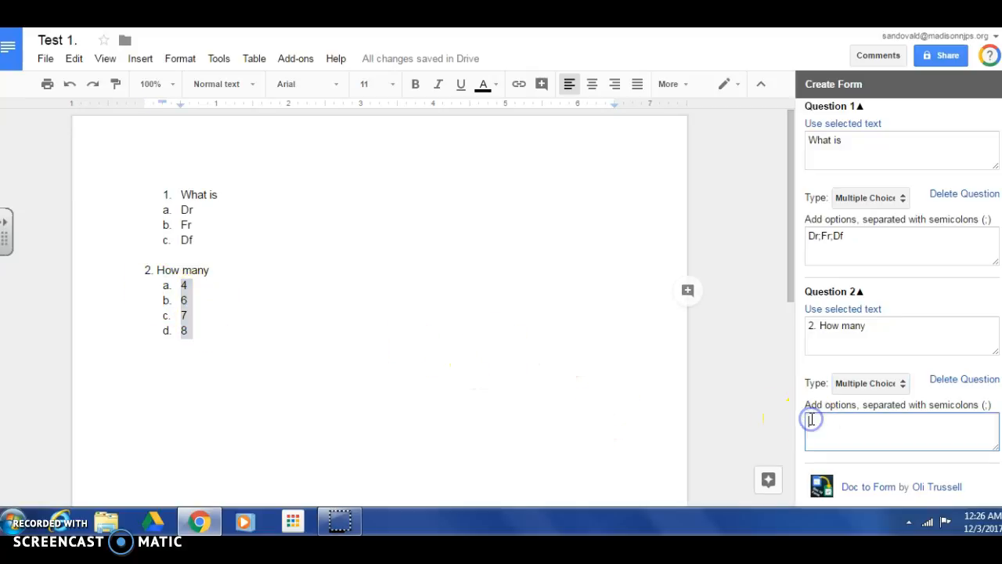
pyautogui.hotkey('ctrl', 'v')
pyautogui.click(992, 421)
pyautogui.click(814, 418)
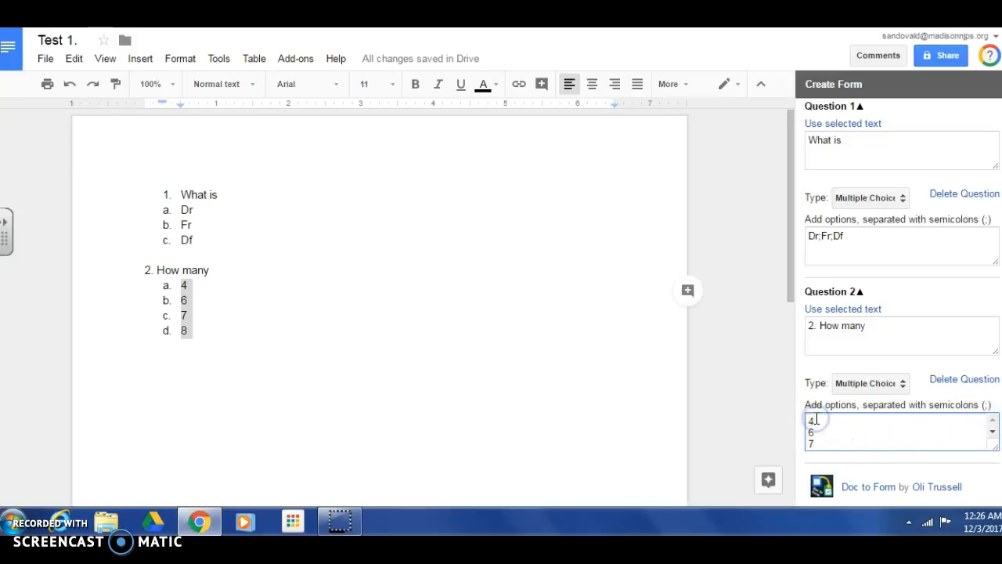
pyautogui.write(';')
pyautogui.press('Delete')
pyautogui.press('Delete')
# Step: Create the form from the two questions and open it in Google Forms
pyautogui.click(913, 487)
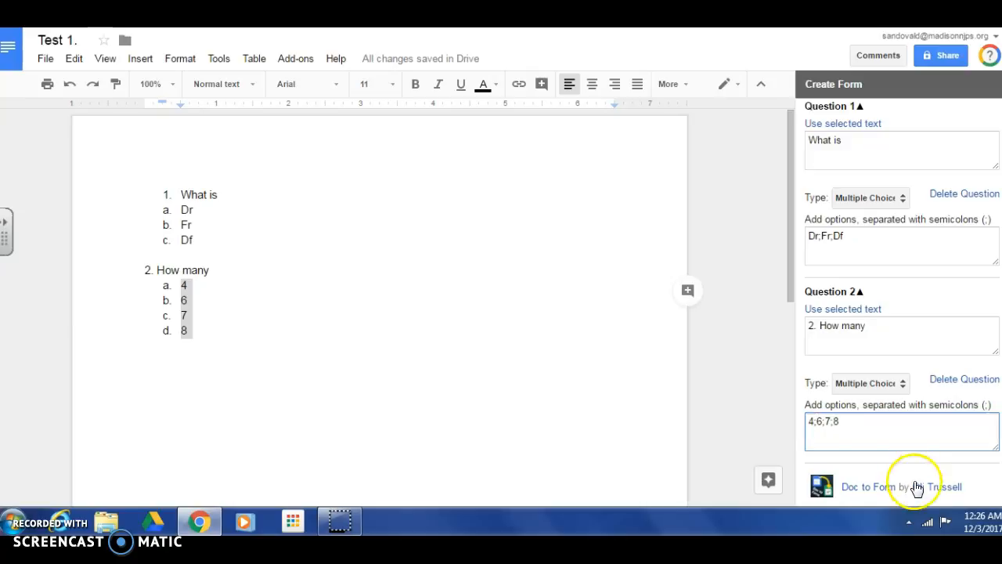
pyautogui.scroll(-1, 834, 361)
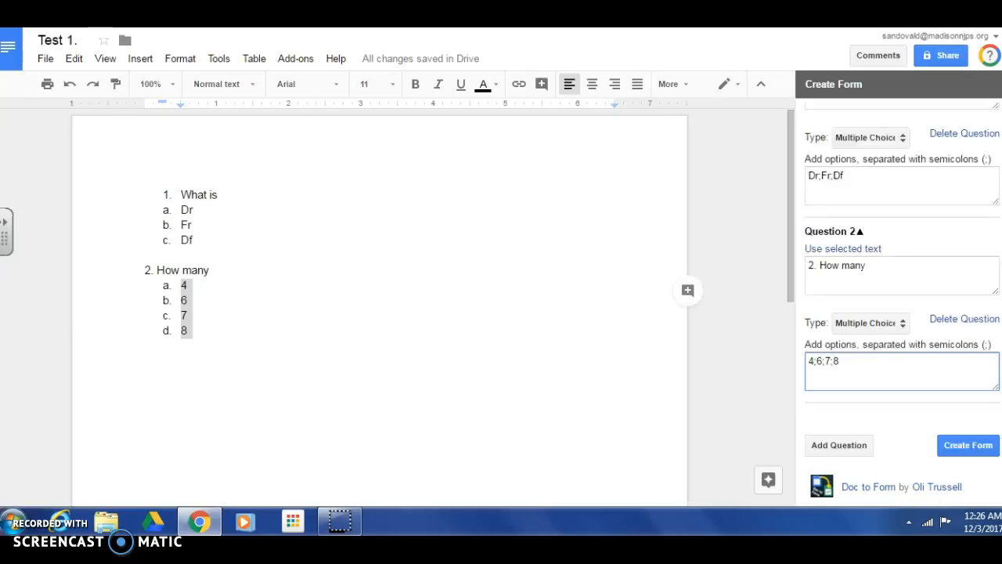
pyautogui.click(967, 445)
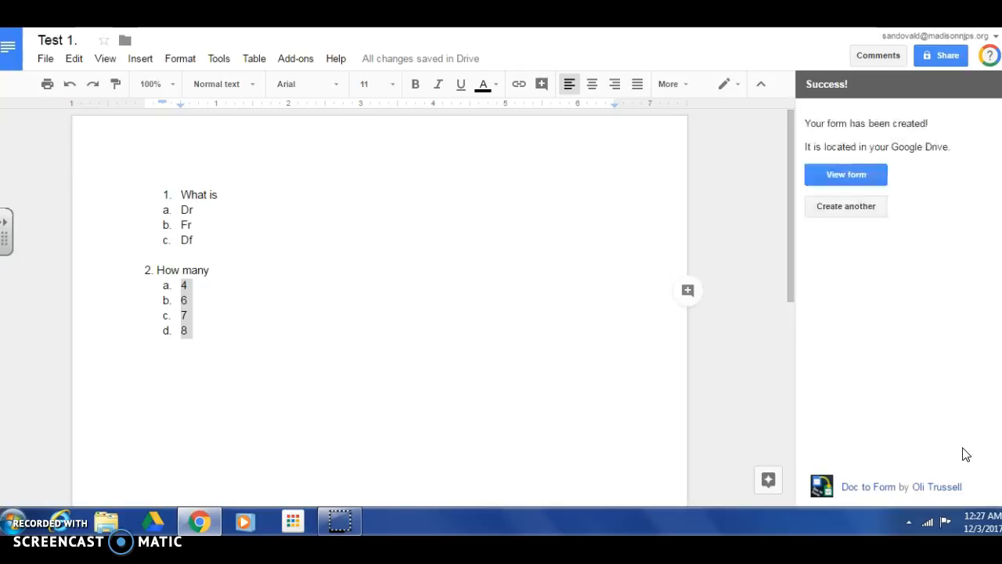
pyautogui.click(839, 182)
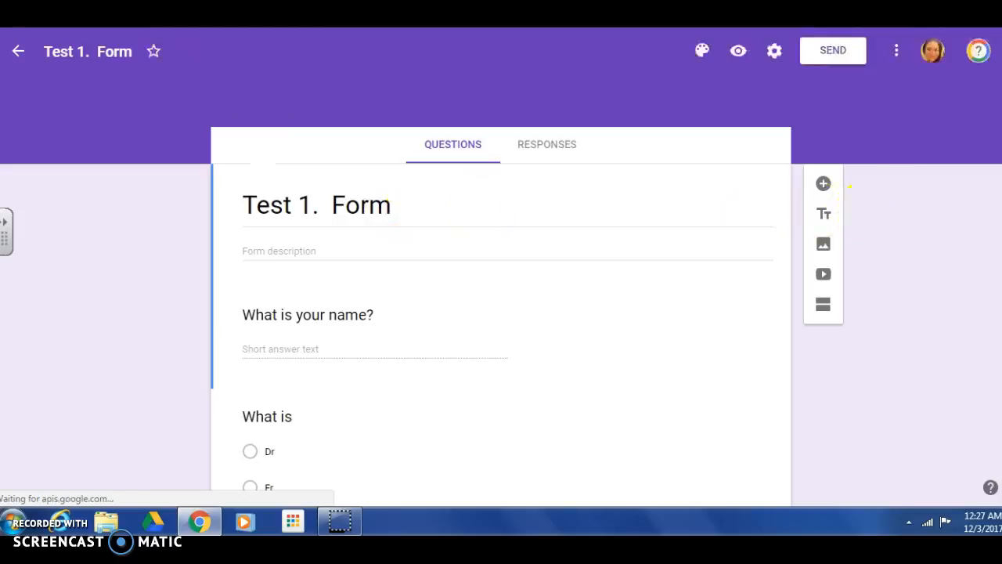
# Step: Review the generated form's questions and answer options, and open the name question for editing
pyautogui.scroll(-1, 437, 211)
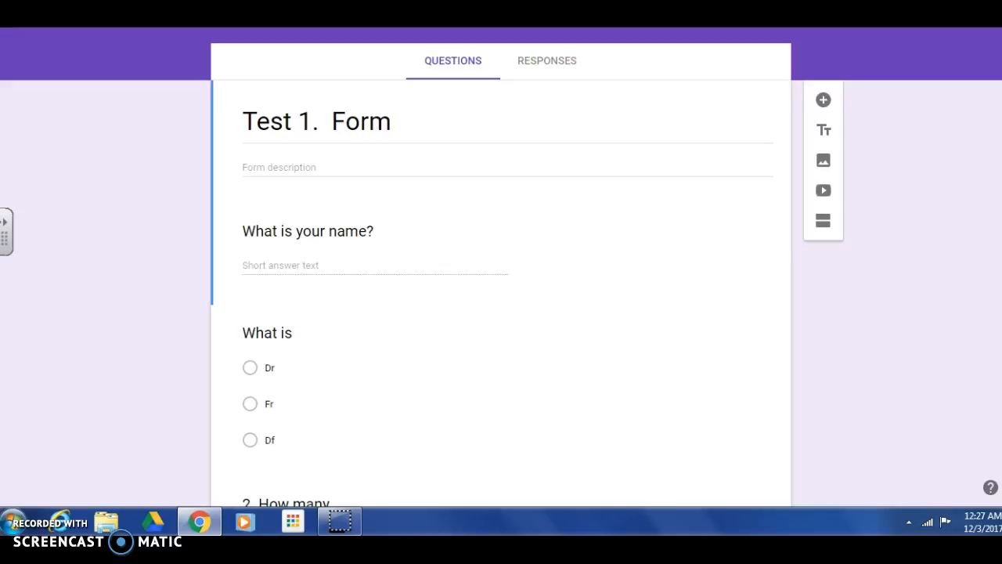
pyautogui.scroll(-3, 501, 266)
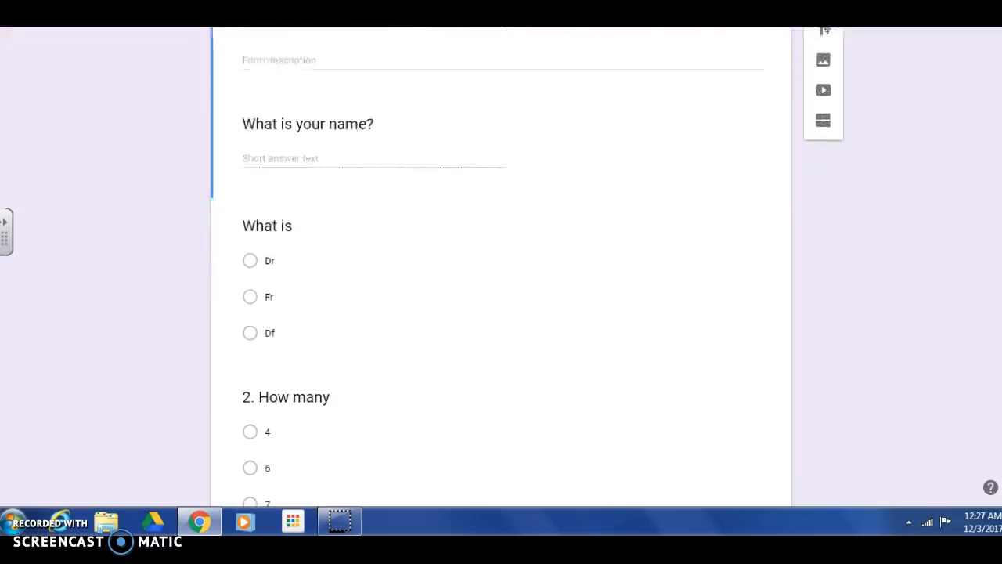
pyautogui.scroll(4, 501, 266)
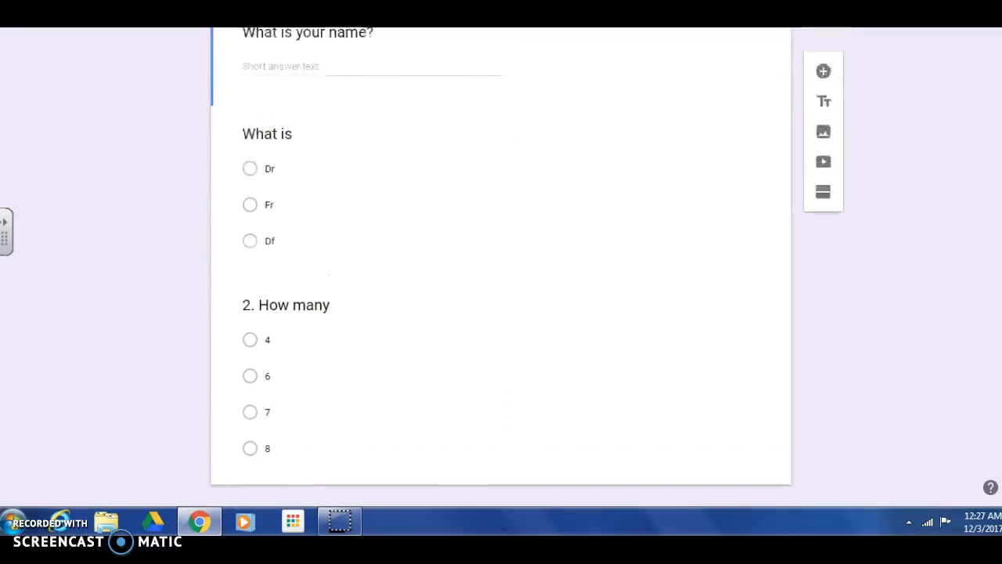
pyautogui.scroll(-1, 501, 267)
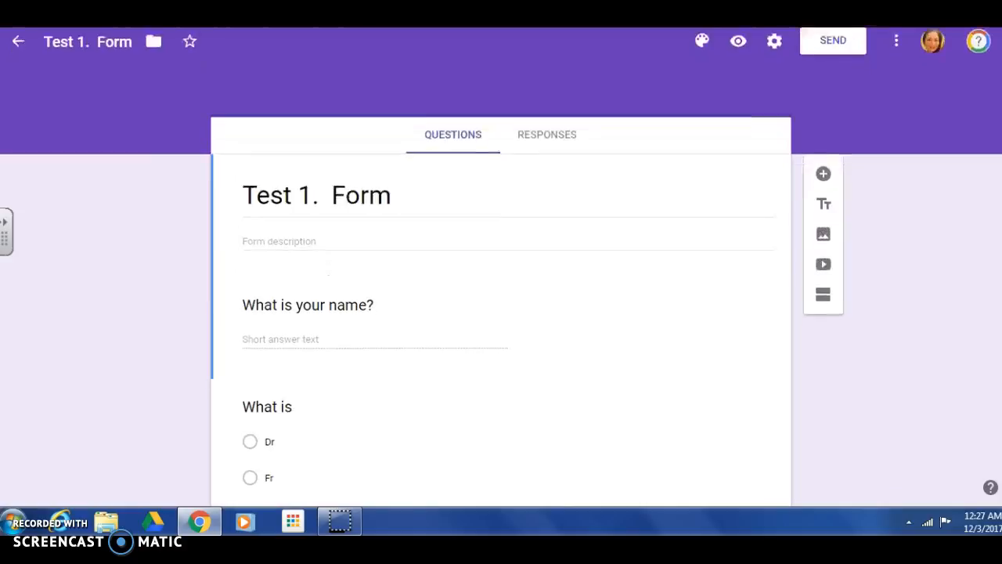
pyautogui.click(250, 359)
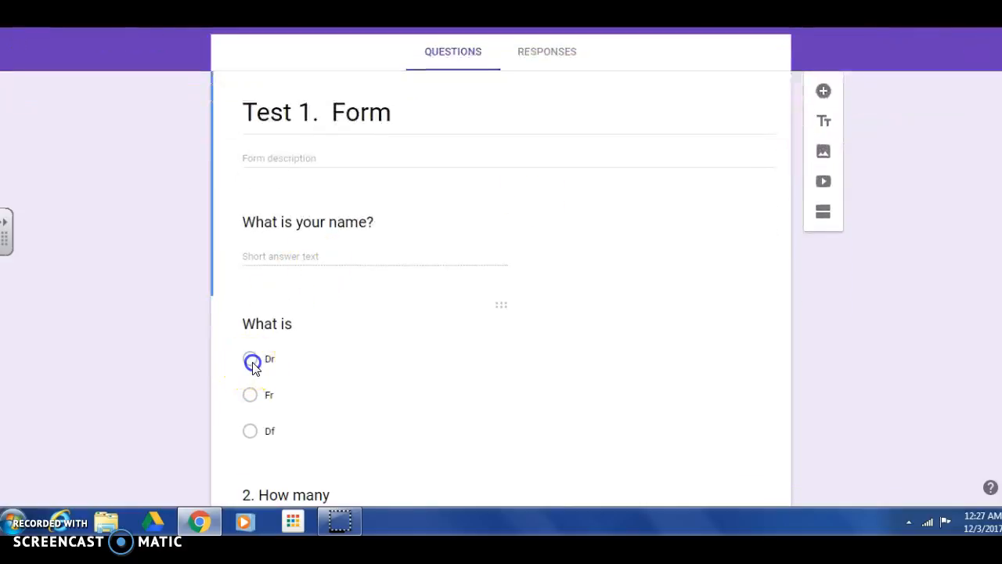
pyautogui.click(265, 257)
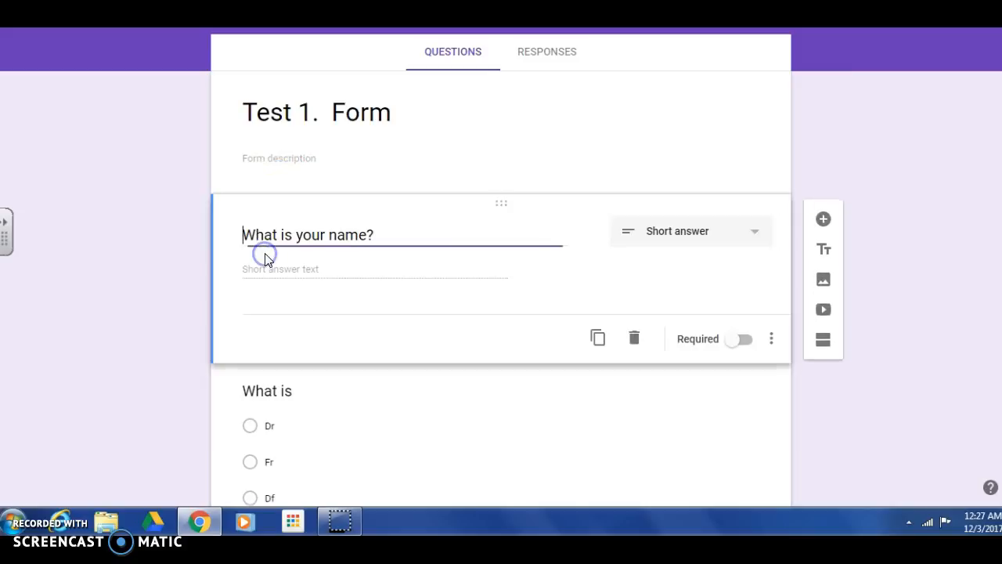
pyautogui.click(270, 279)
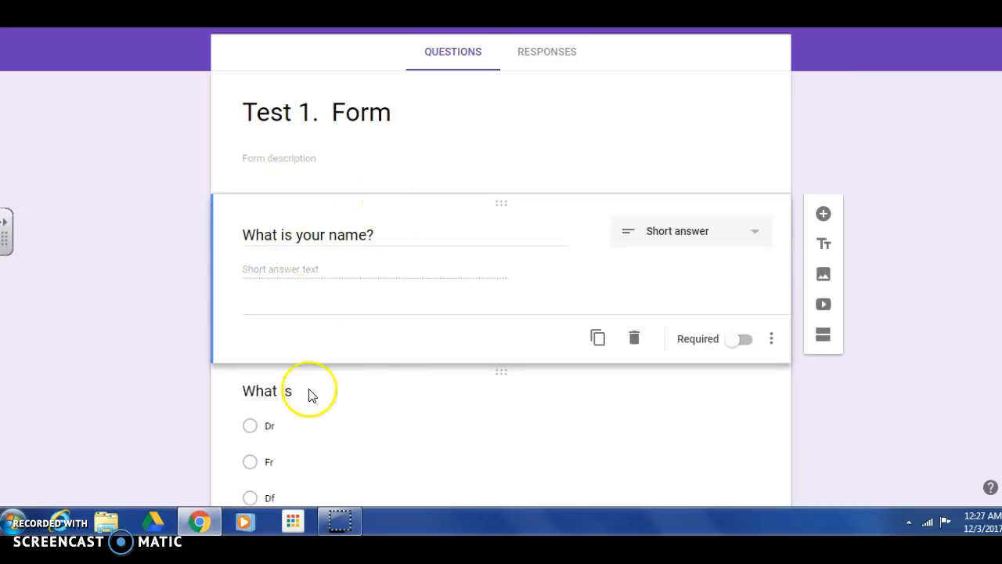
# Step: Show the responses section of the Test 1 form
pyautogui.scroll(1, 501, 313)
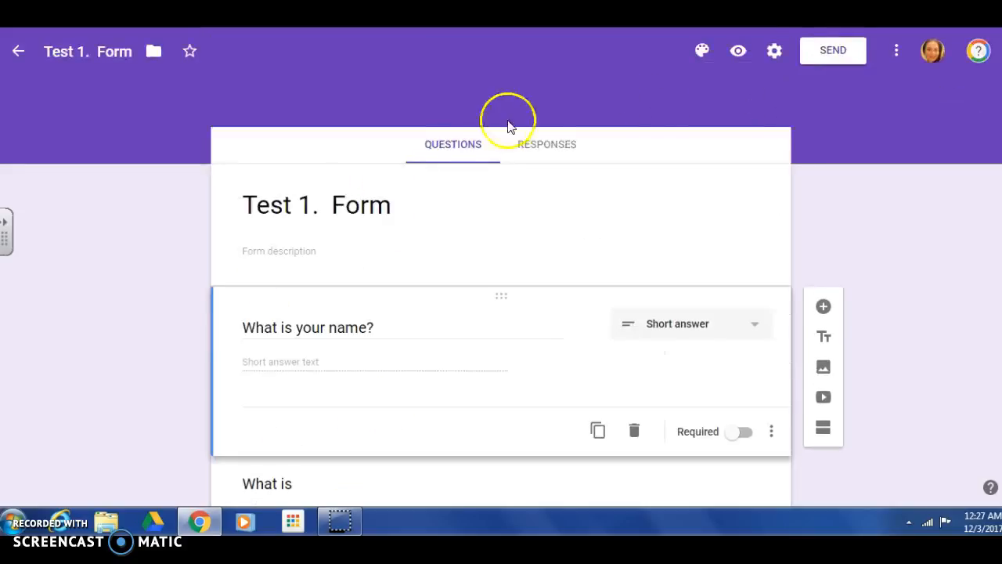
pyautogui.click(552, 151)
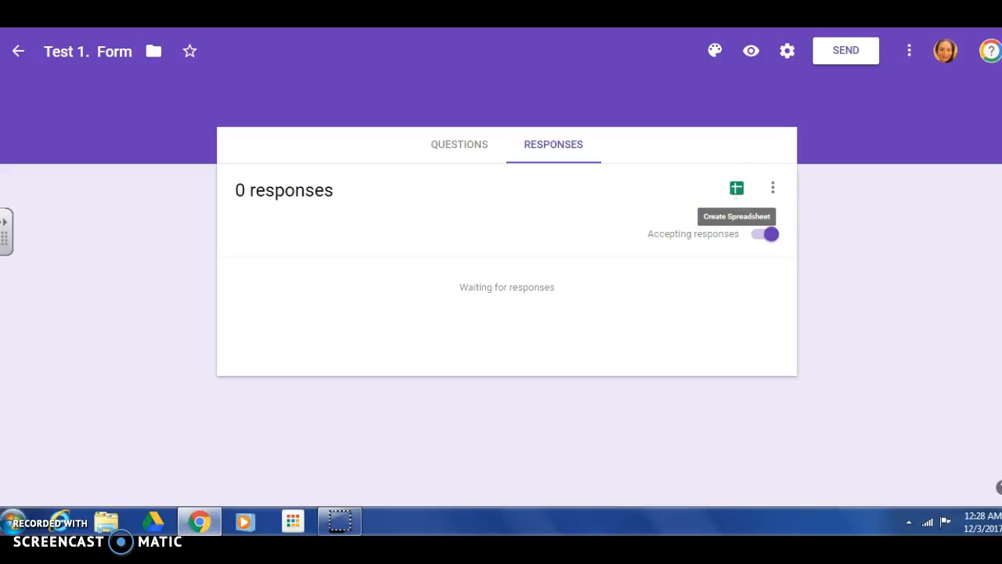
# Step: Switch to Google Drive and replace the search results with the My Drive listing
pyautogui.hotkey('ctrl', 'shift', 'Tab')
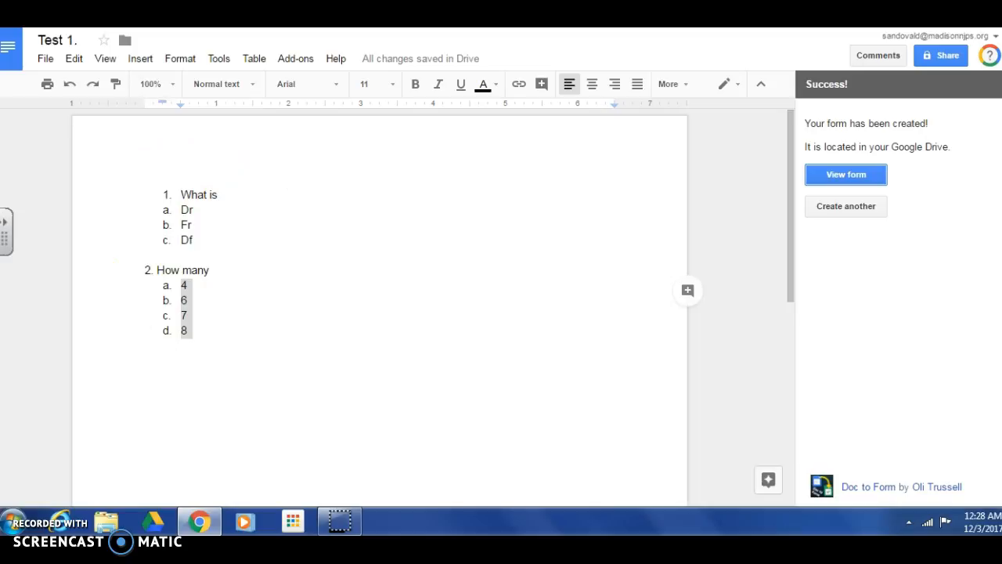
pyautogui.hotkey('ctrl', 'Tab')
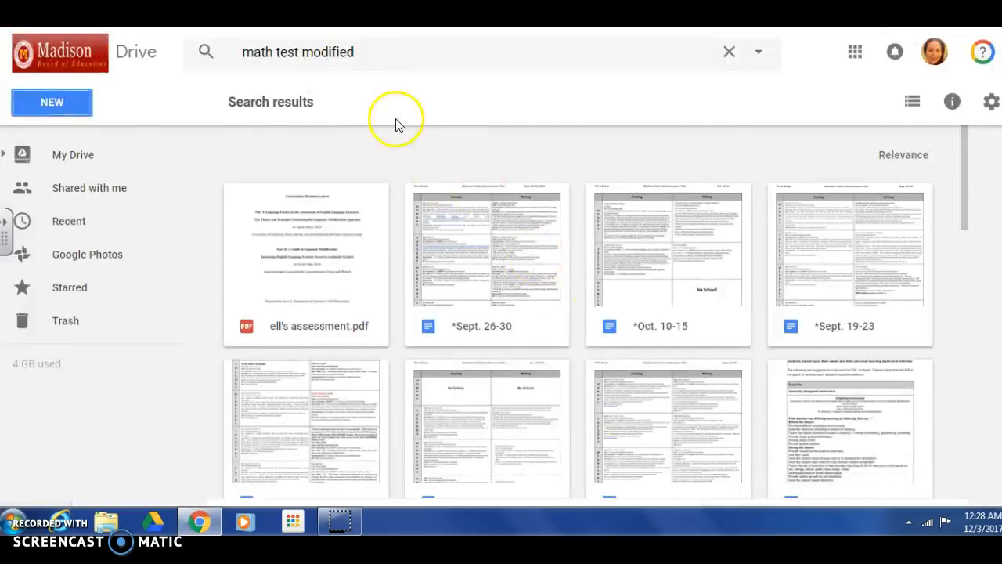
pyautogui.click(61, 154)
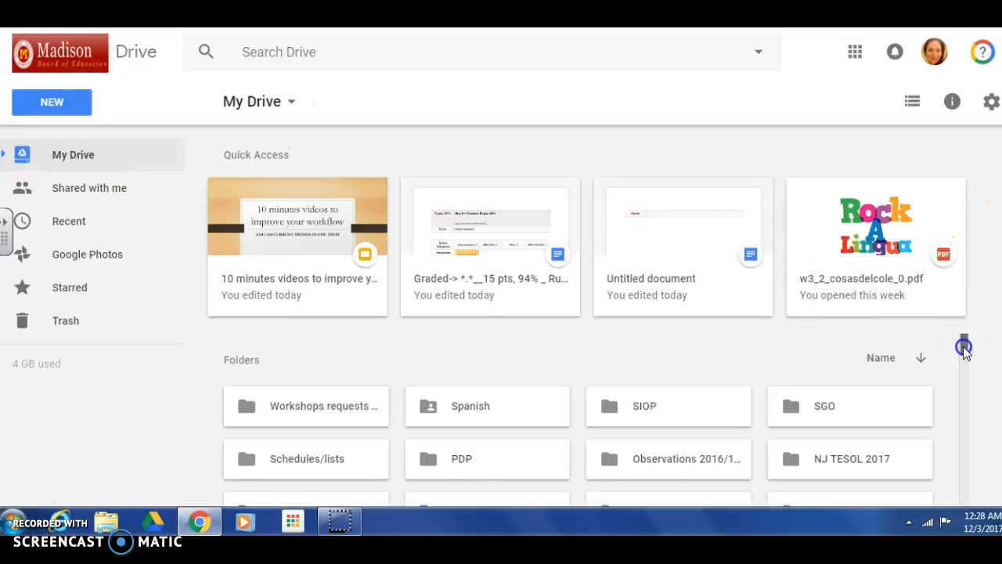
# Step: Find the Self Assessment form among the My Drive files and open it
pyautogui.scroll(-15, 964, 349)
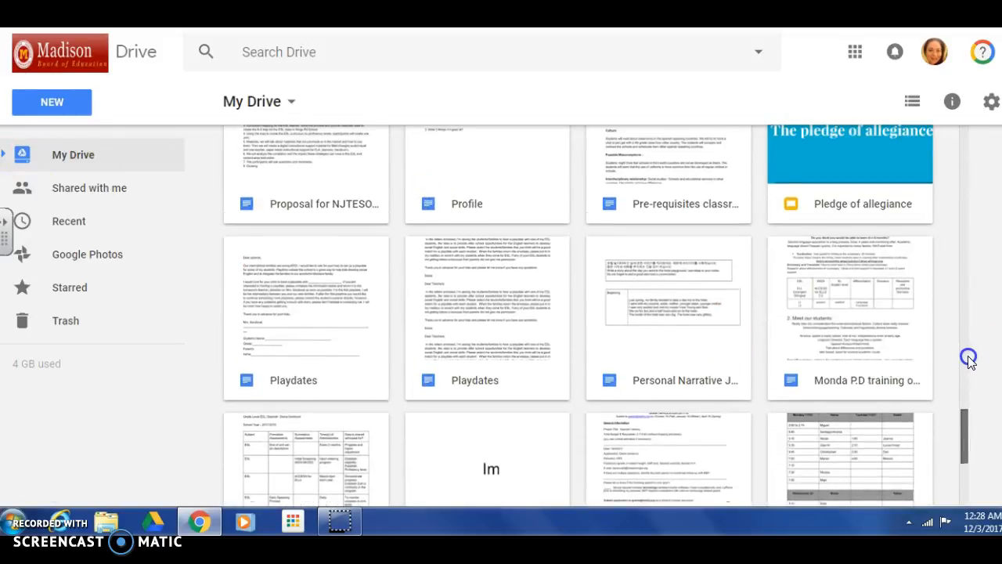
pyautogui.scroll(-4, 969, 359)
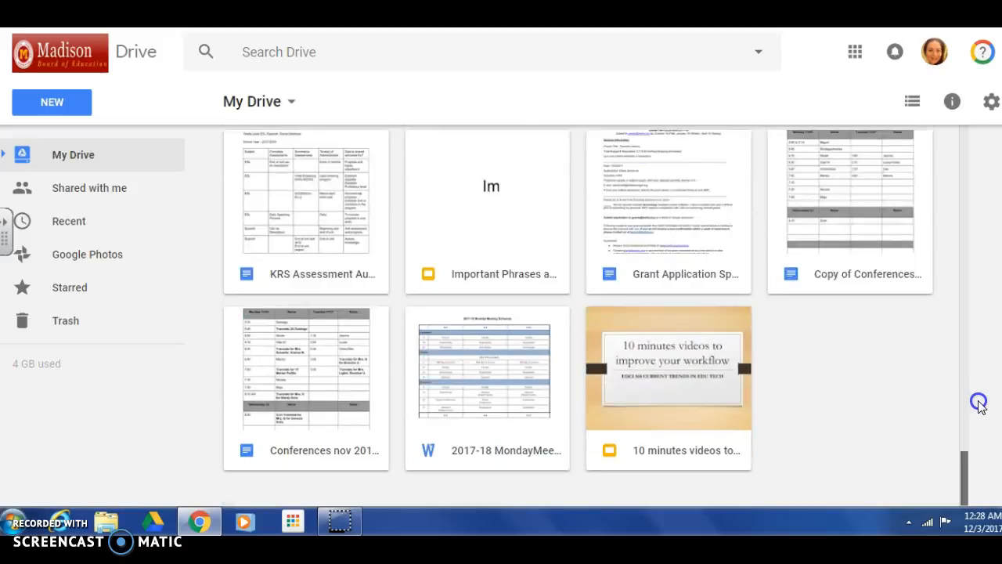
pyautogui.scroll(7, 975, 368)
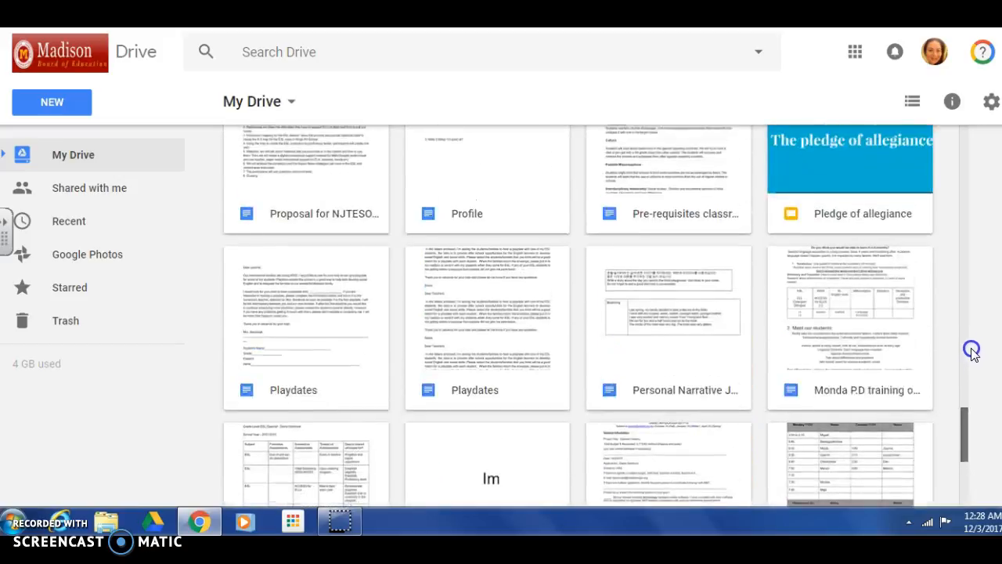
pyautogui.scroll(4, 955, 307)
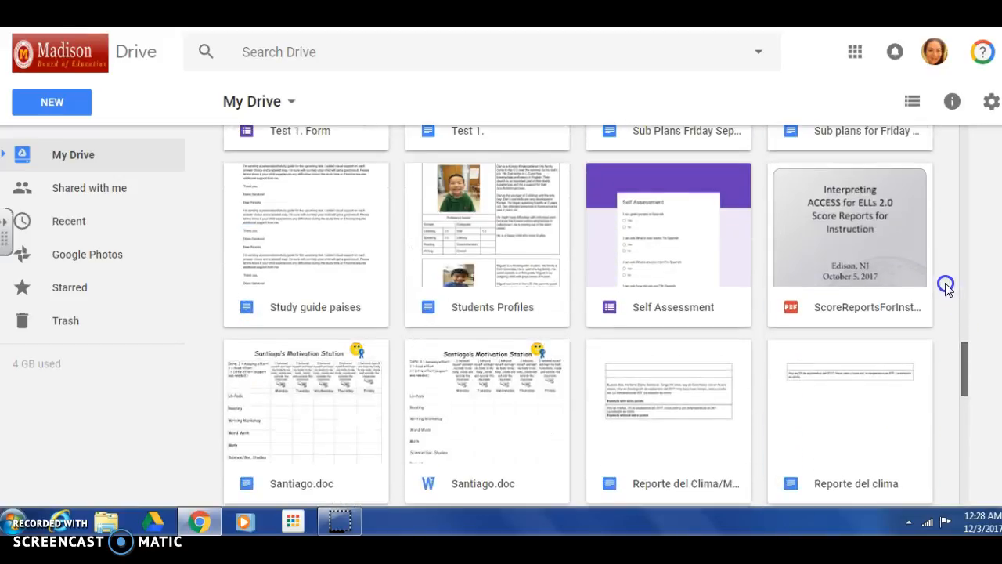
pyautogui.scroll(5, 940, 264)
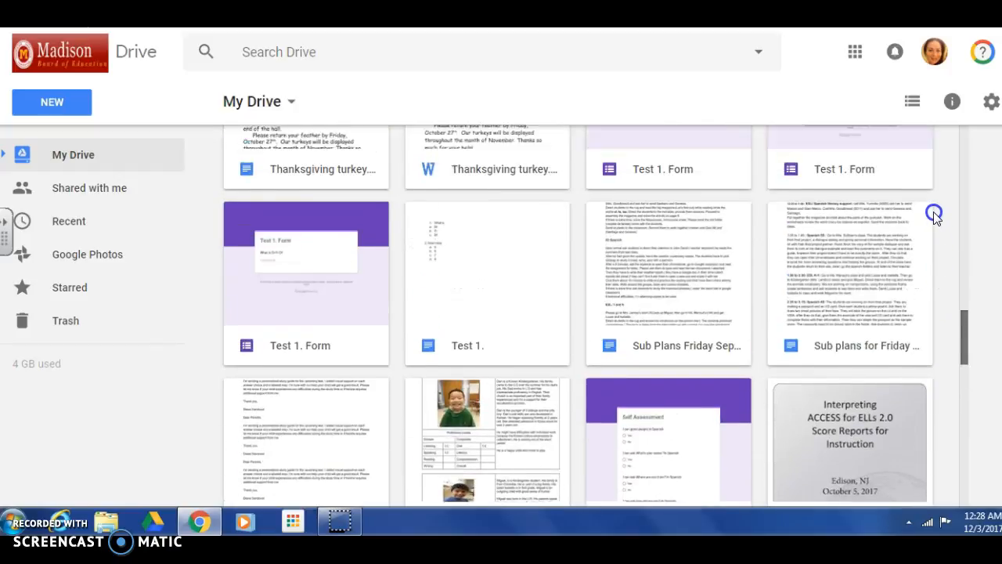
pyautogui.scroll(-1, 937, 212)
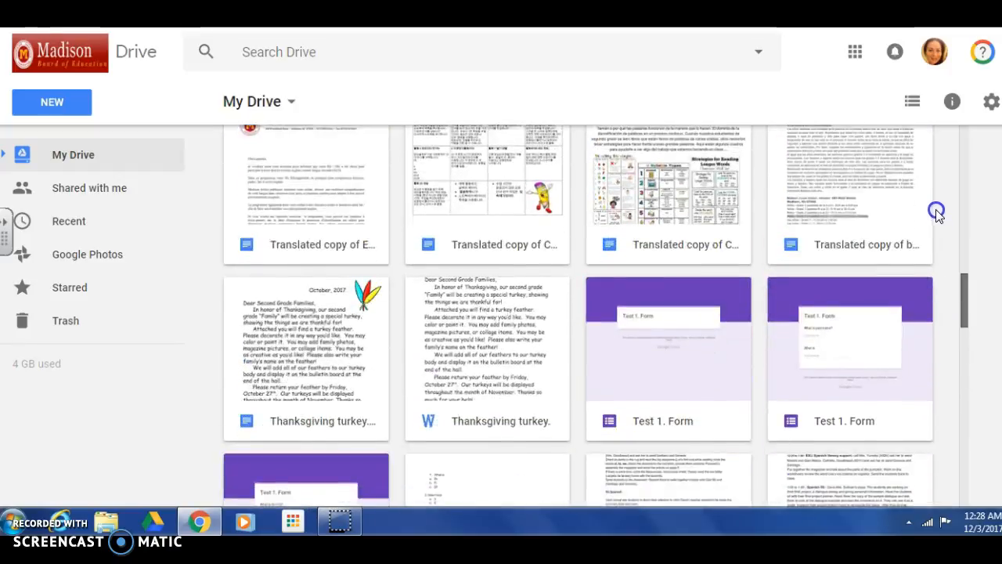
pyautogui.scroll(4, 934, 176)
pyautogui.scroll(5, 928, 164)
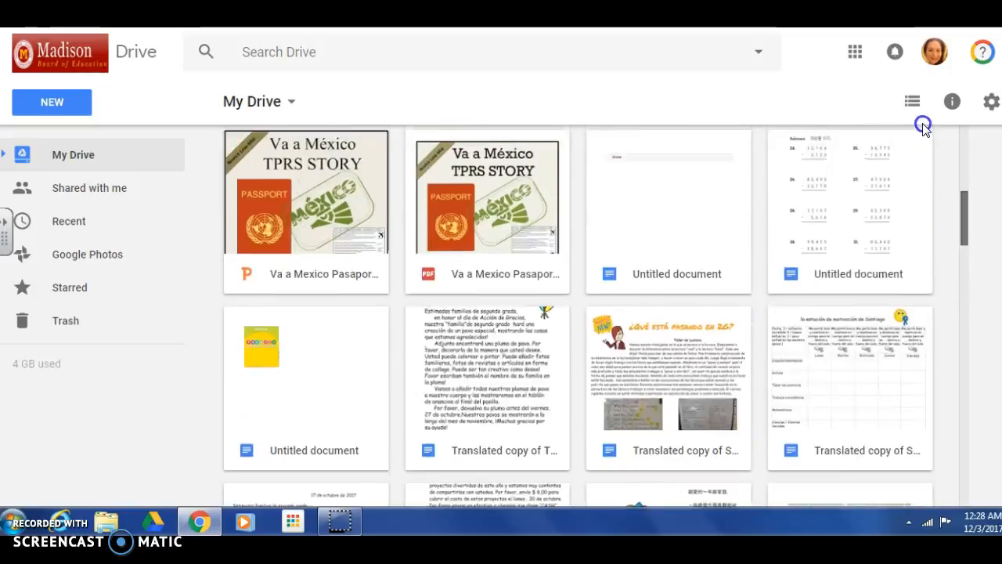
pyautogui.scroll(-9, 939, 192)
pyautogui.scroll(-5, 954, 235)
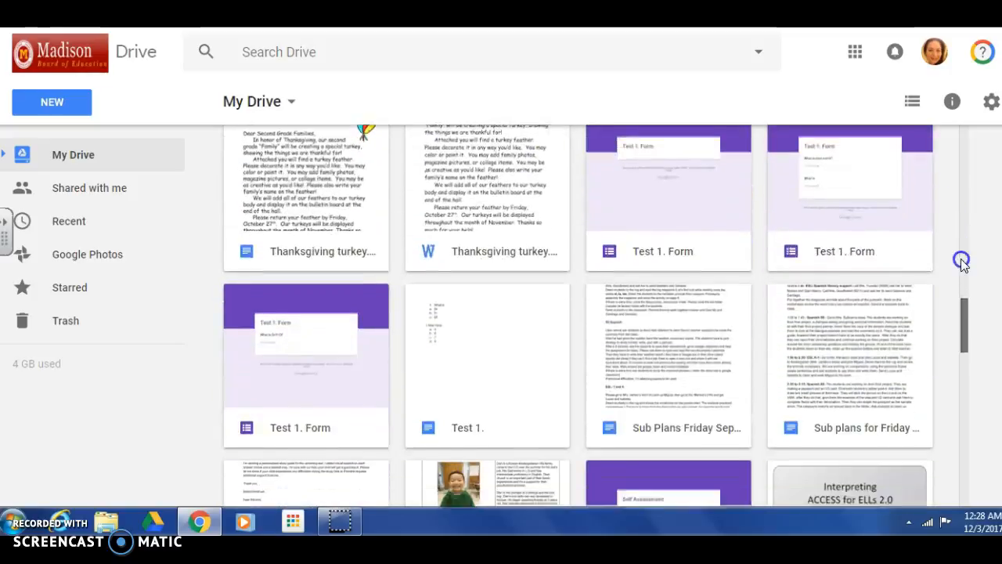
pyautogui.doubleClick(676, 379)
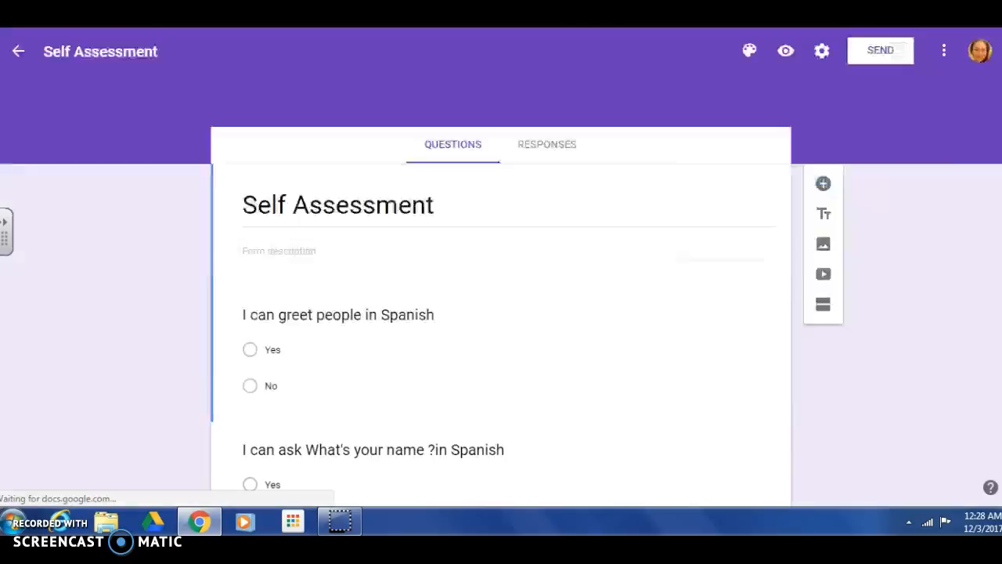
# Step: Review the Self Assessment form's questions and their answer options
pyautogui.click(506, 384)
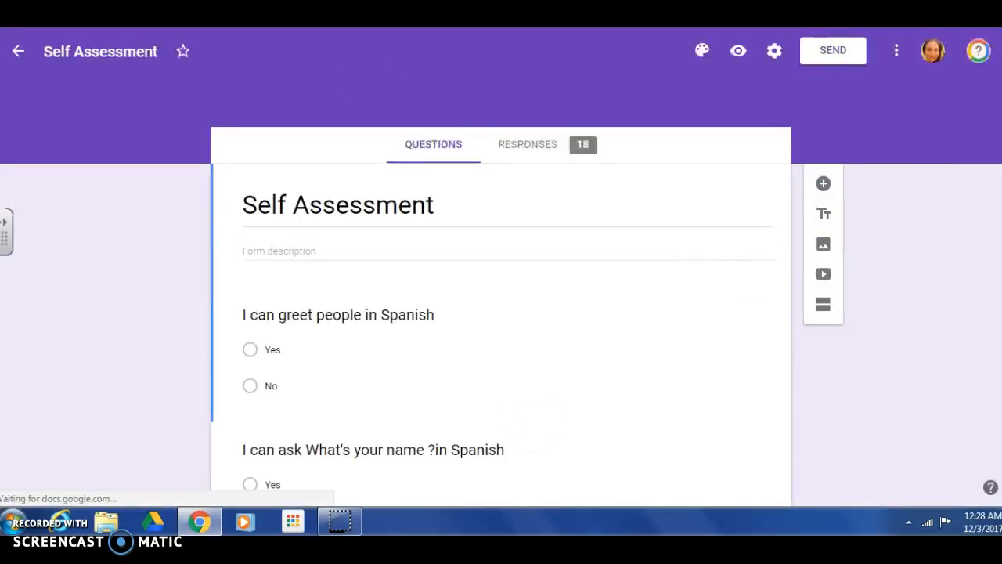
pyautogui.scroll(-2, 501, 313)
pyautogui.scroll(-1, 501, 267)
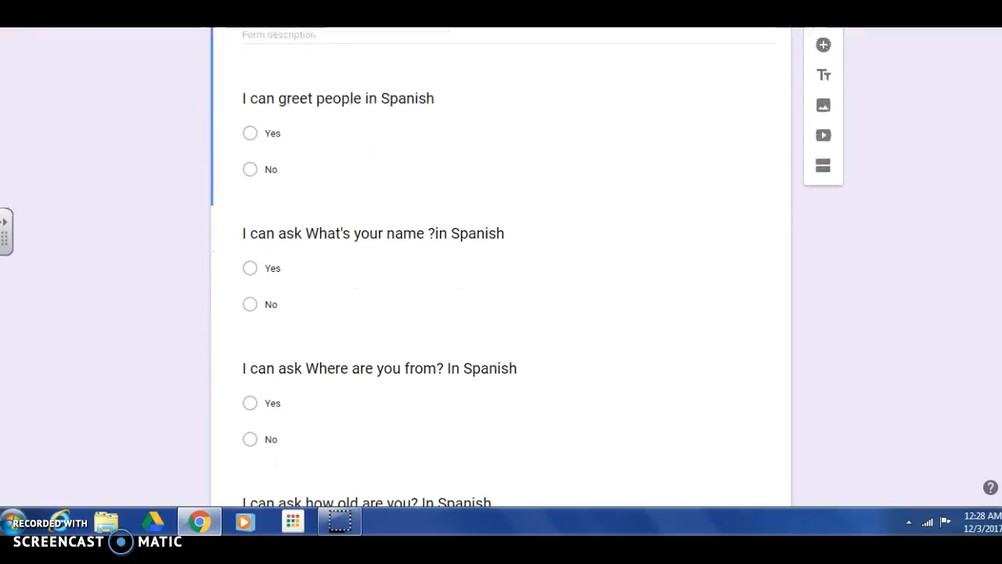
pyautogui.scroll(-2, 501, 266)
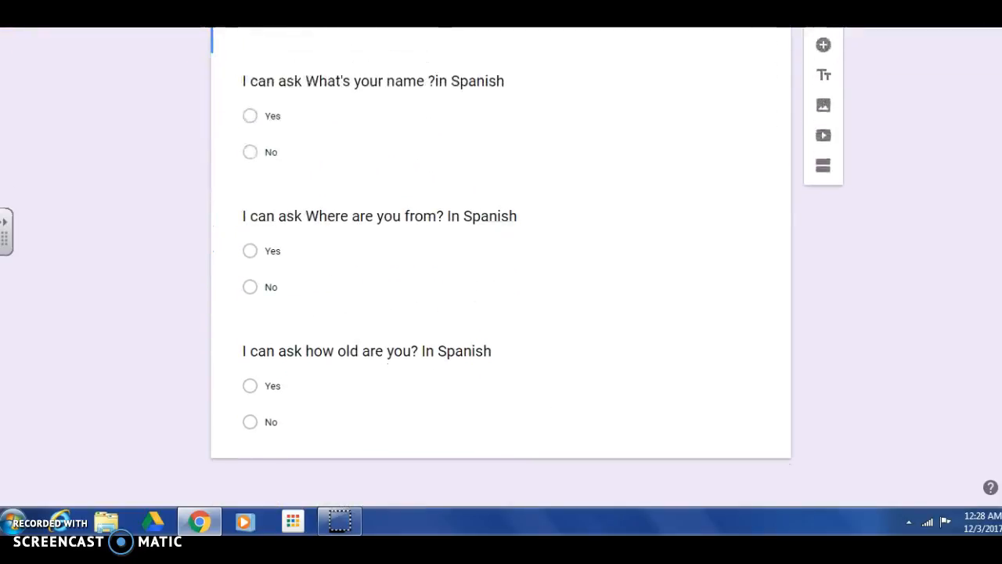
pyautogui.scroll(5, 501, 267)
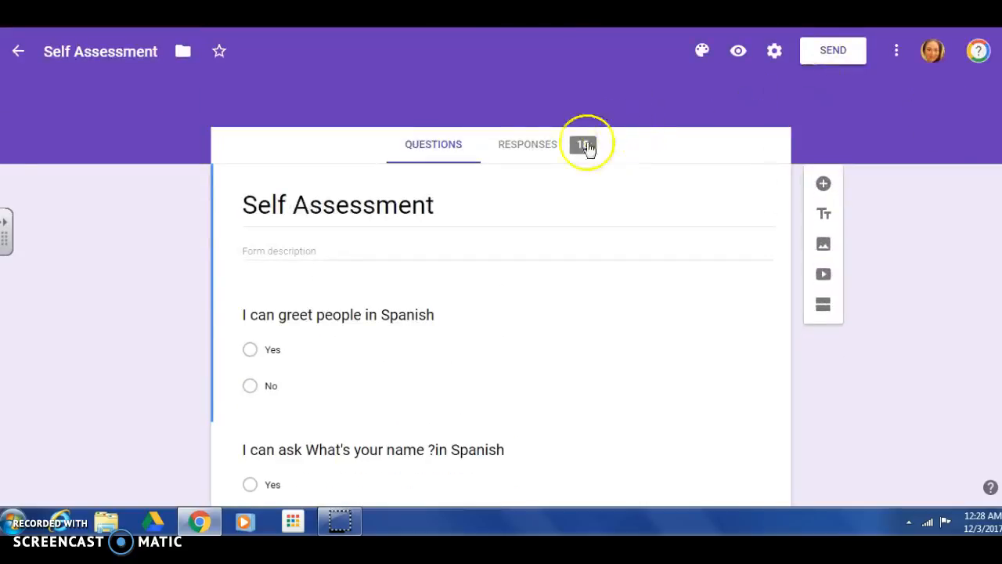
# Step: Examine the Self Assessment form's response summary, comparing the answer chart for each question
pyautogui.click(544, 148)
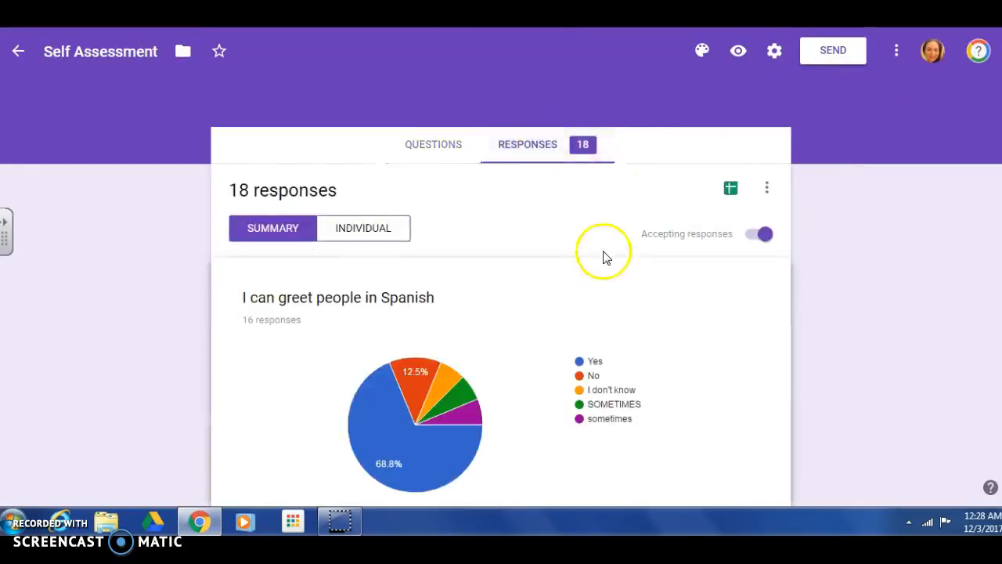
pyautogui.scroll(-2, 602, 258)
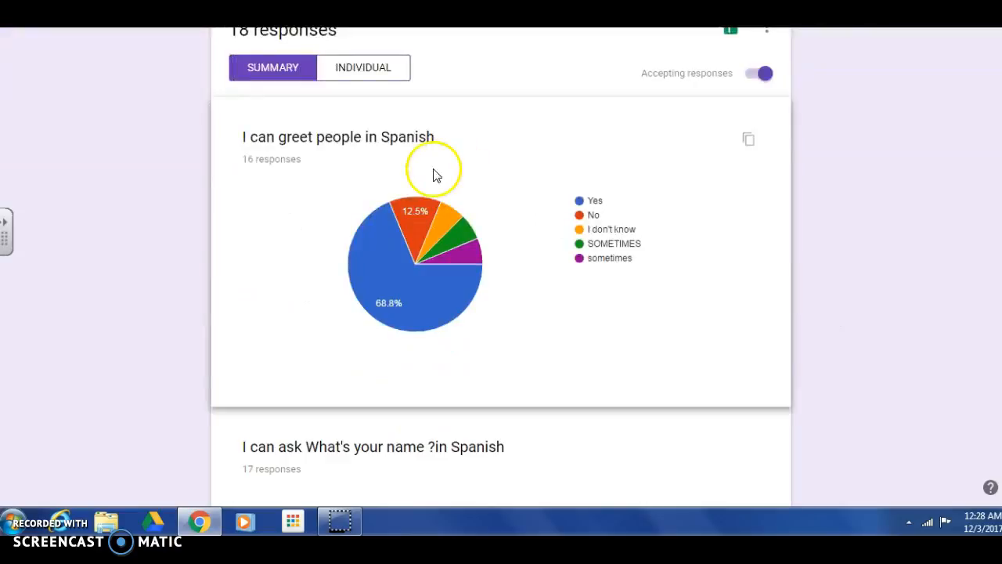
pyautogui.moveTo(387, 250)
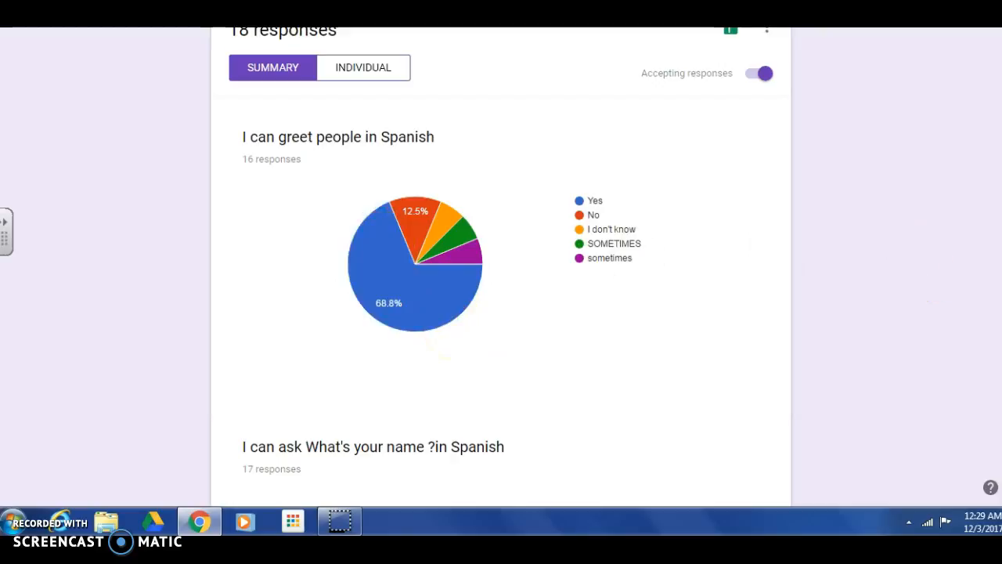
pyautogui.scroll(-3, 443, 352)
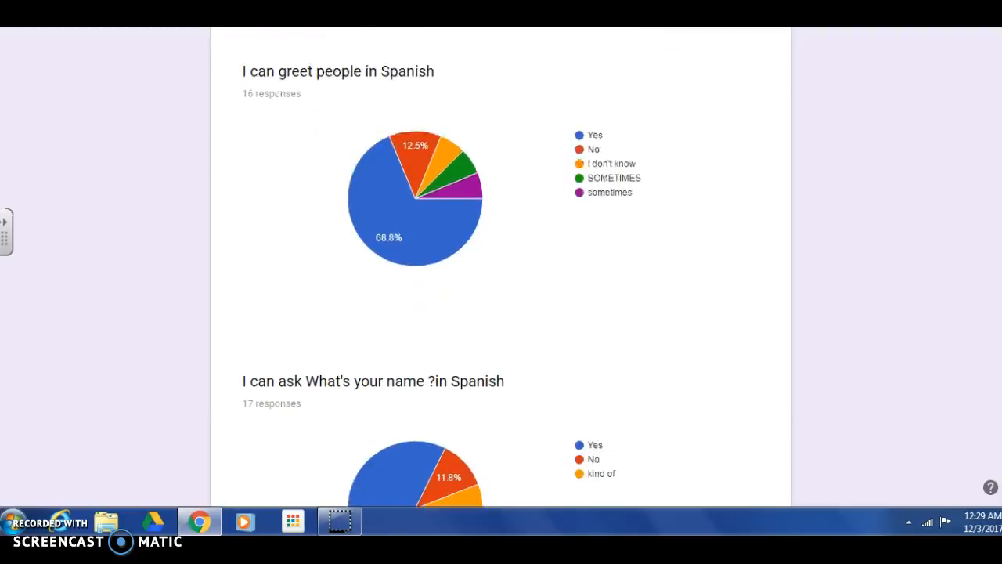
pyautogui.scroll(-2, 430, 267)
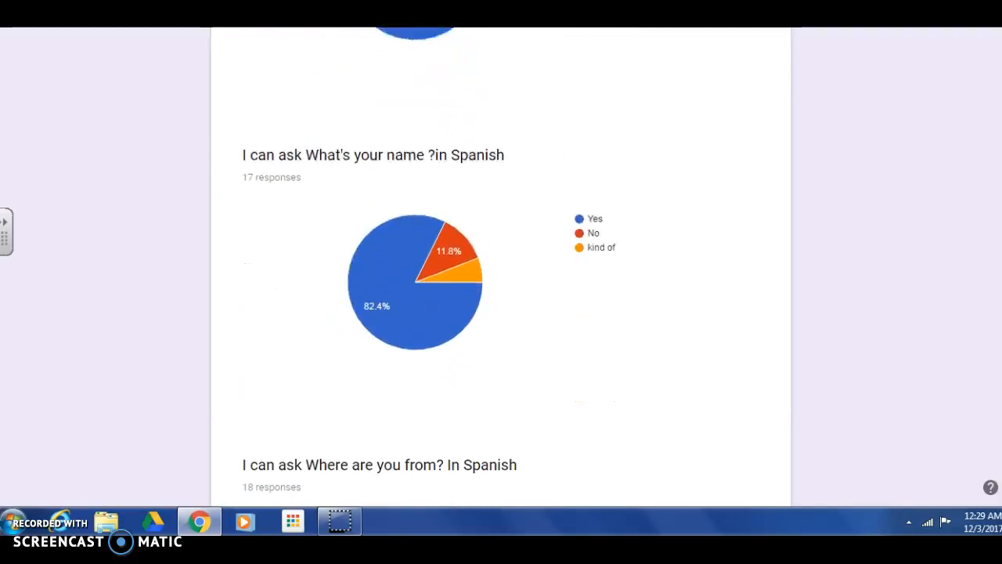
pyautogui.scroll(-2, 501, 266)
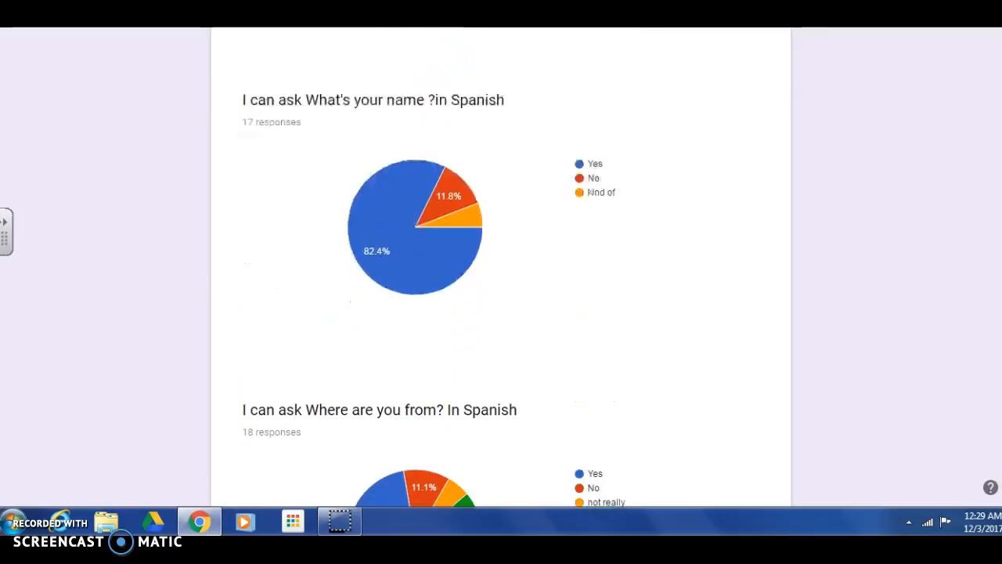
pyautogui.scroll(-4, 501, 266)
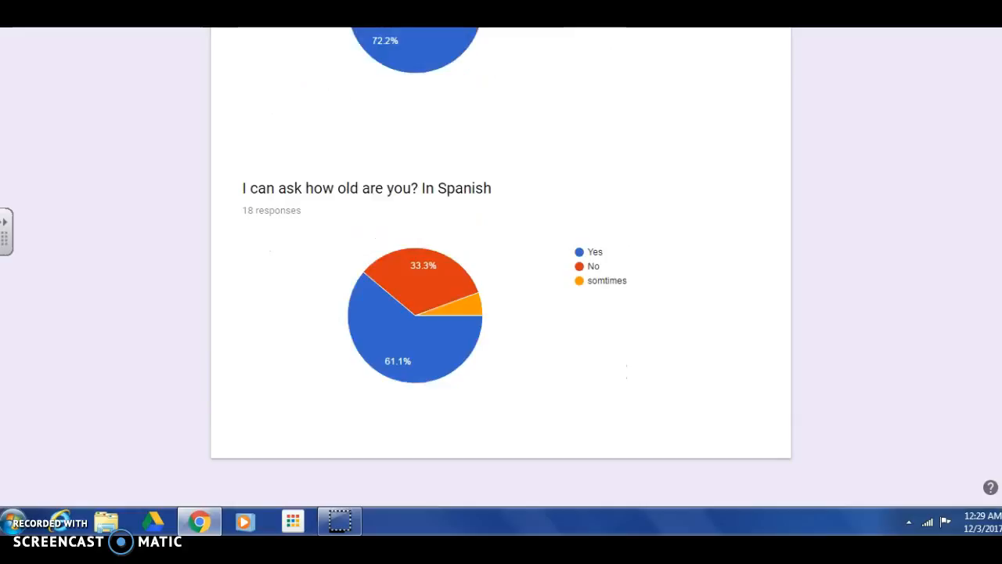
pyautogui.moveTo(1001, 427); pyautogui.dragTo(1001, 144)
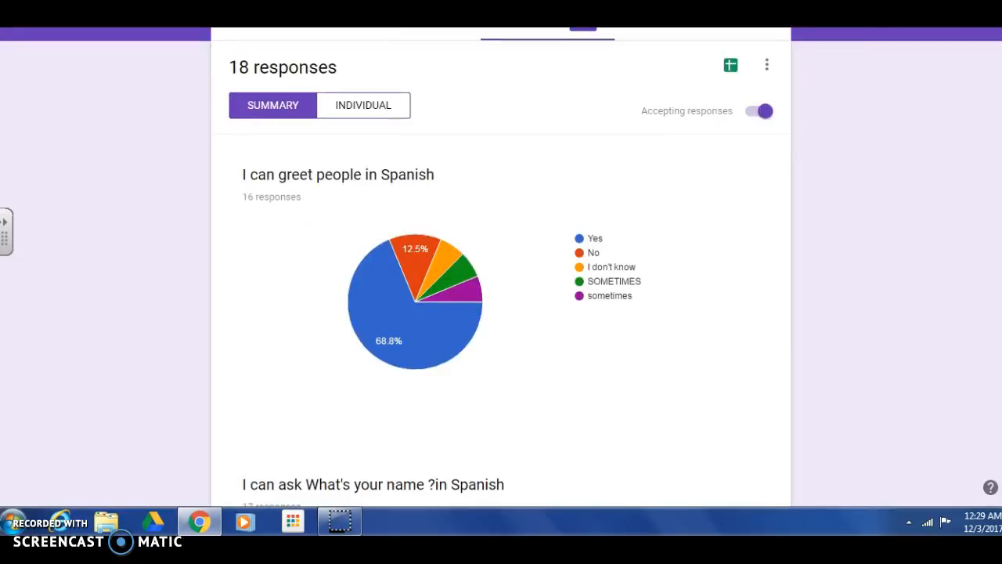
pyautogui.moveTo(1001, 144); pyautogui.dragTo(1001, 130)
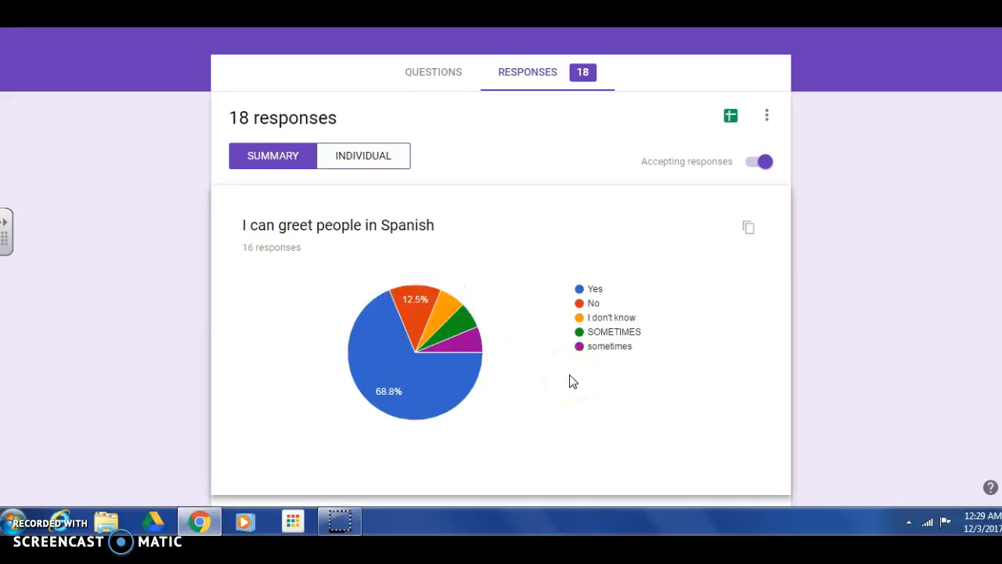
pyautogui.click(506, 79)
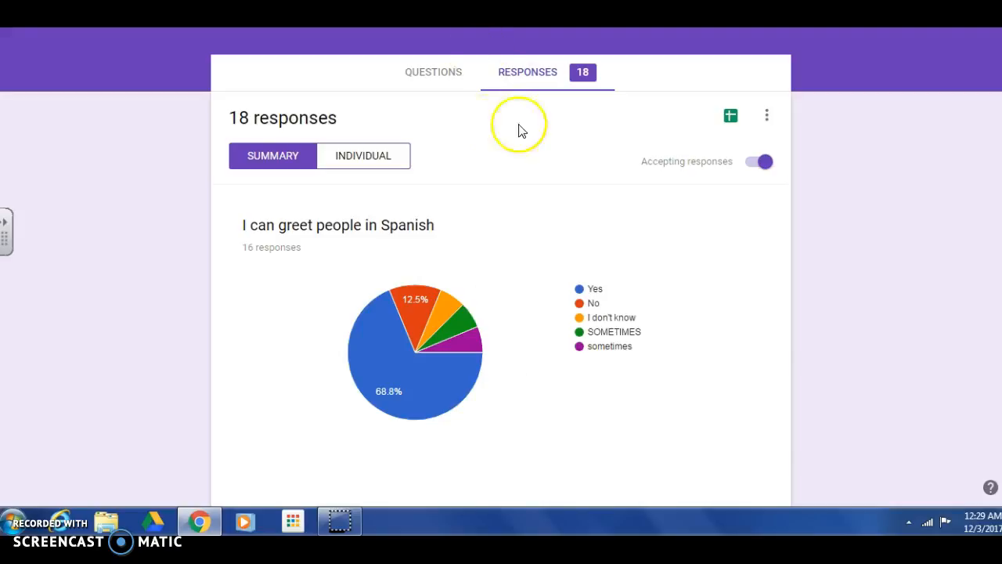
# Step: Close the Self Assessment form and open the SGO folder in My Drive
pyautogui.hotkey('ctrl', 'w')
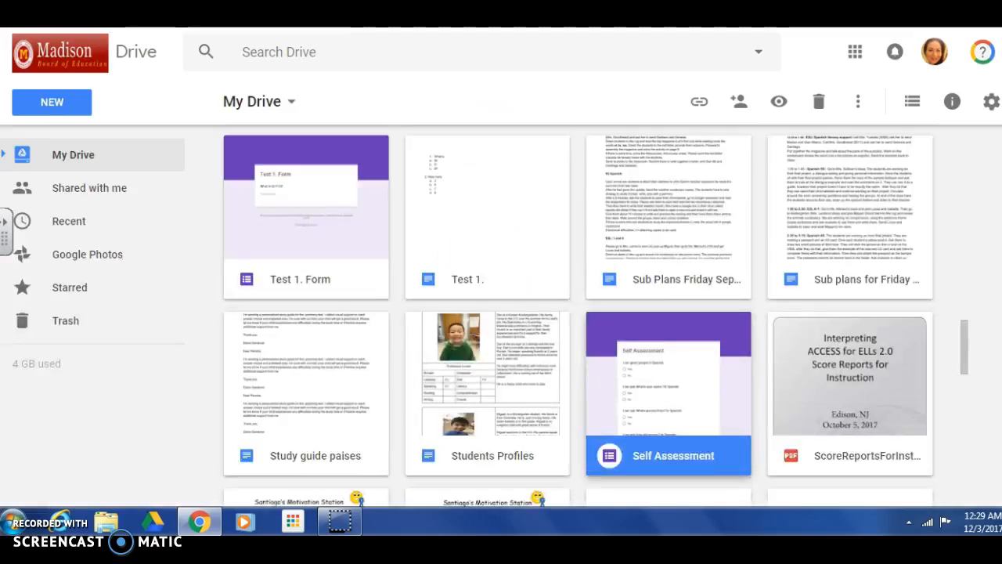
pyautogui.click(964, 344)
pyautogui.moveTo(964, 345); pyautogui.dragTo(959, 157)
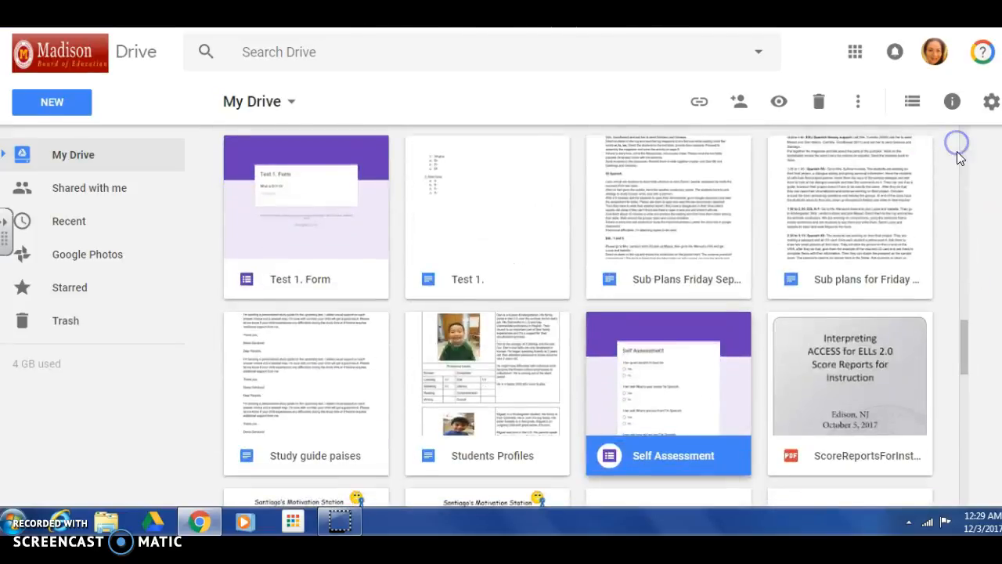
pyautogui.moveTo(968, 344); pyautogui.dragTo(963, 162)
pyautogui.click(968, 197)
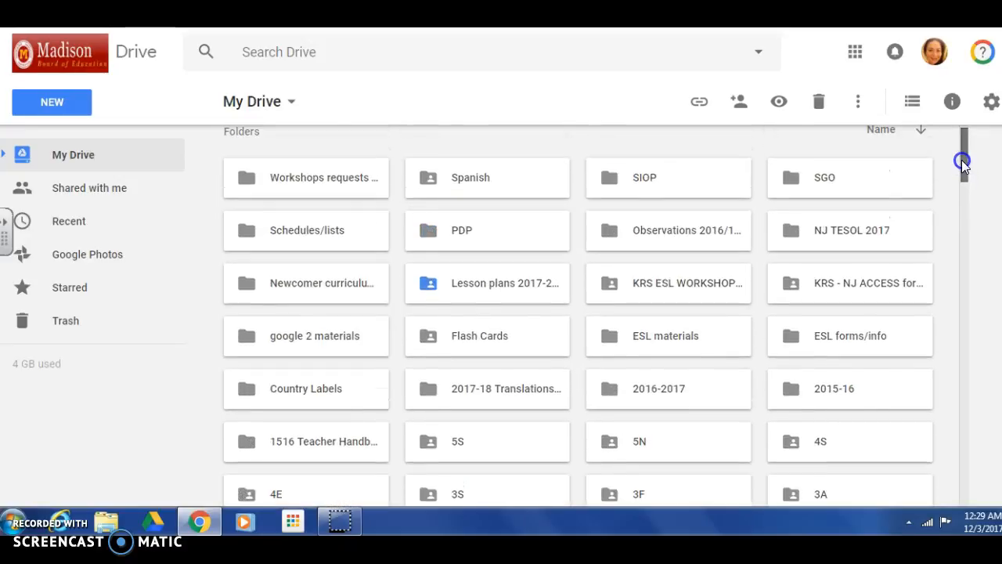
pyautogui.doubleClick(843, 185)
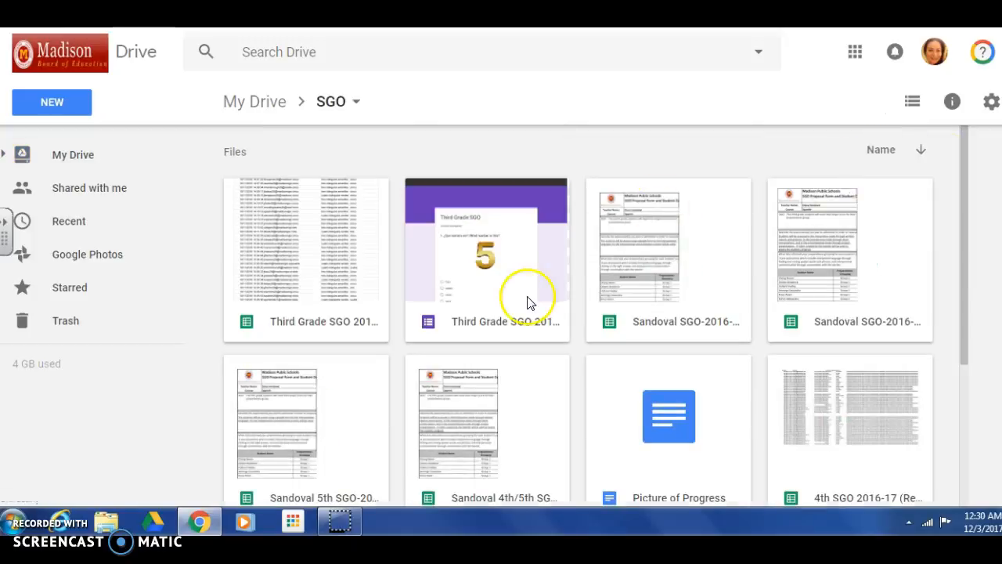
# Step: Open the Third Grade SGO 2016-17 form and review its picture-based questions and answer options
pyautogui.doubleClick(504, 272)
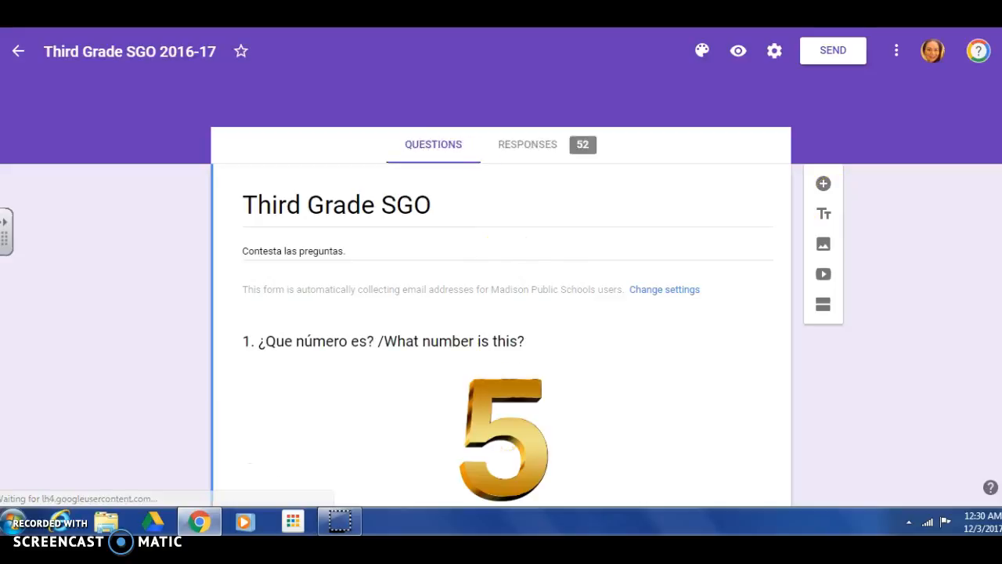
pyautogui.scroll(-10, 501, 313)
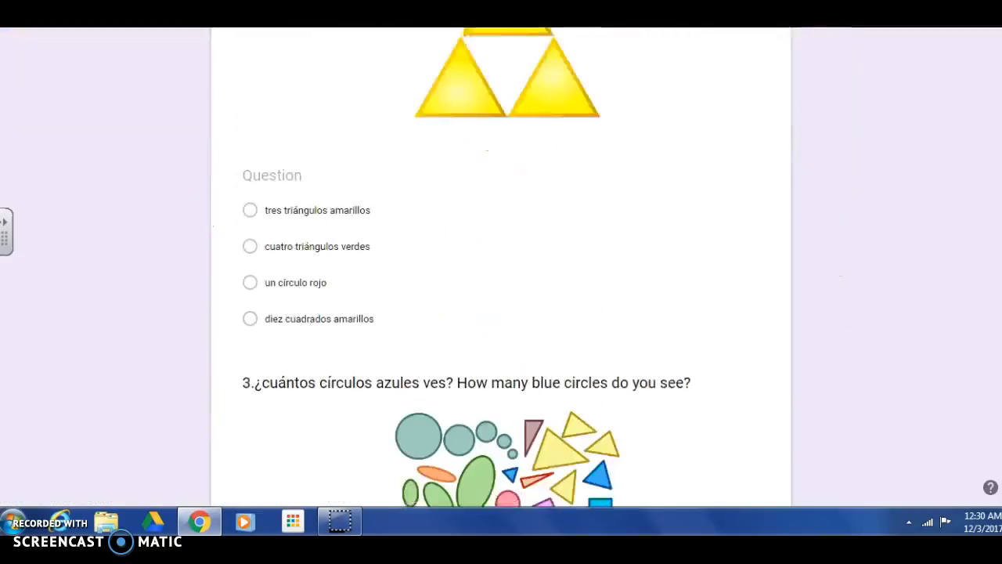
pyautogui.scroll(-5, 501, 313)
pyautogui.scroll(15, 980, 259)
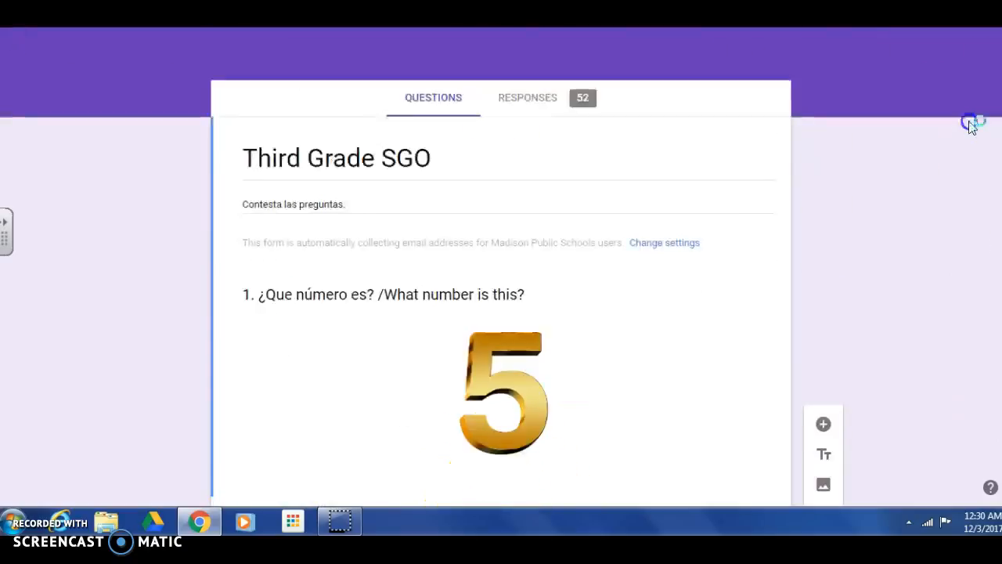
# Step: View the Third Grade SGO form's responses, open them in the linked spreadsheet, and return to the SGO folder in Drive
pyautogui.click(537, 149)
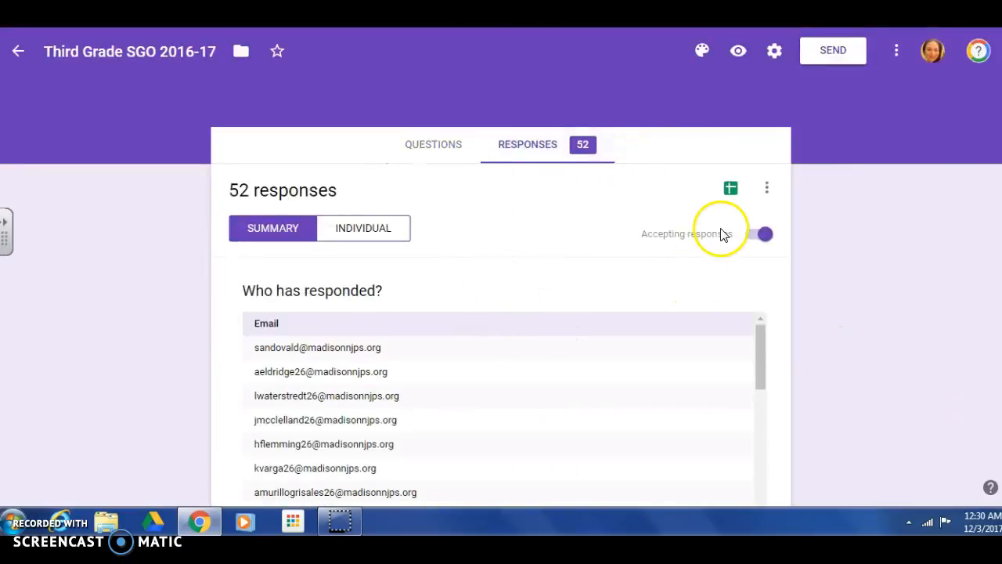
pyautogui.click(731, 188)
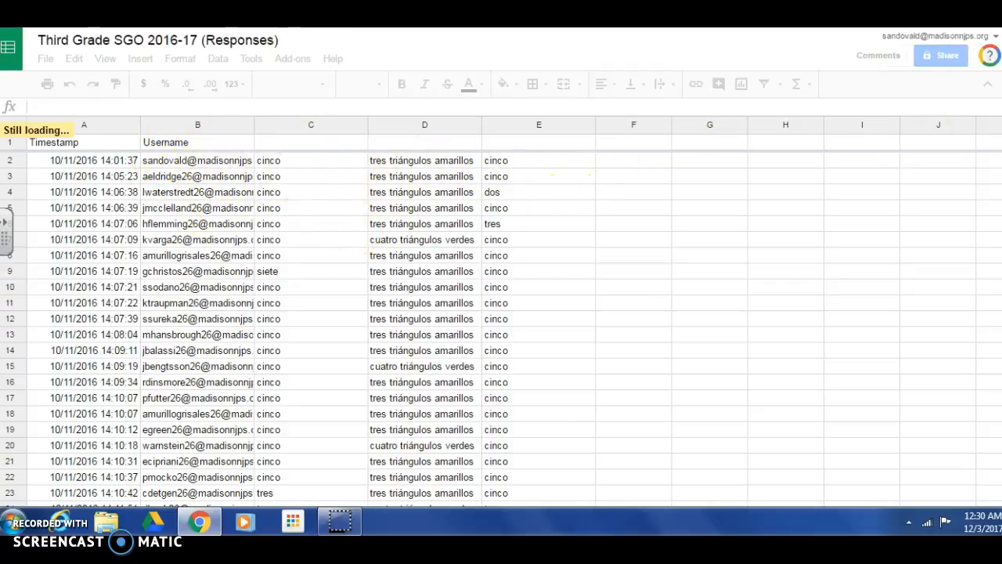
pyautogui.hotkey('ctrl', 'shift', 'Tab')
pyautogui.hotkey('ctrl', 'shift', 'Tab')
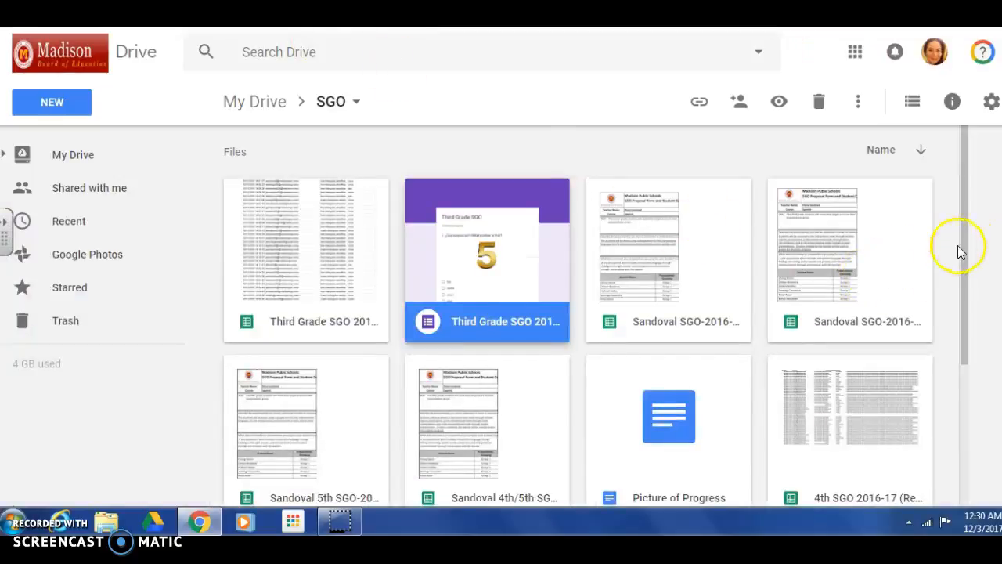
# Step: Open the 4th/5th SGO-2017-1018 spreadsheet from the SGO folder and go back to the folder's file list
pyautogui.scroll(-2, 975, 266)
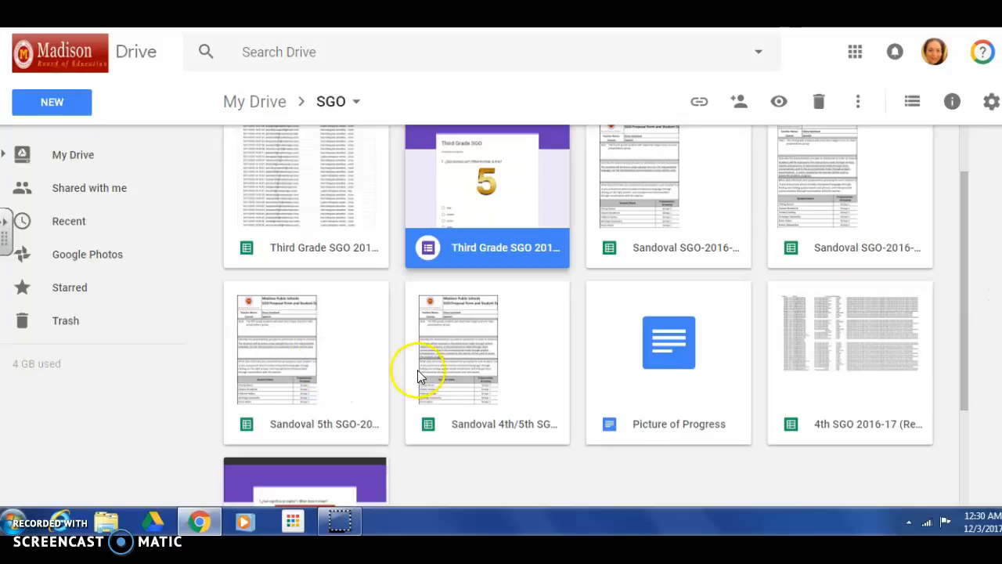
pyautogui.doubleClick(454, 372)
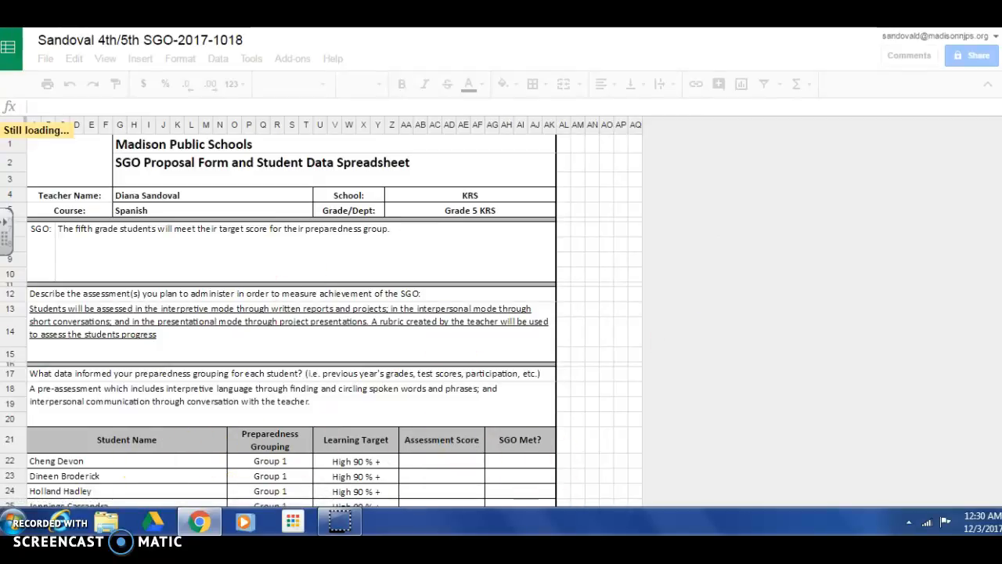
pyautogui.hotkey('ctrl', 'shift', 'Tab')
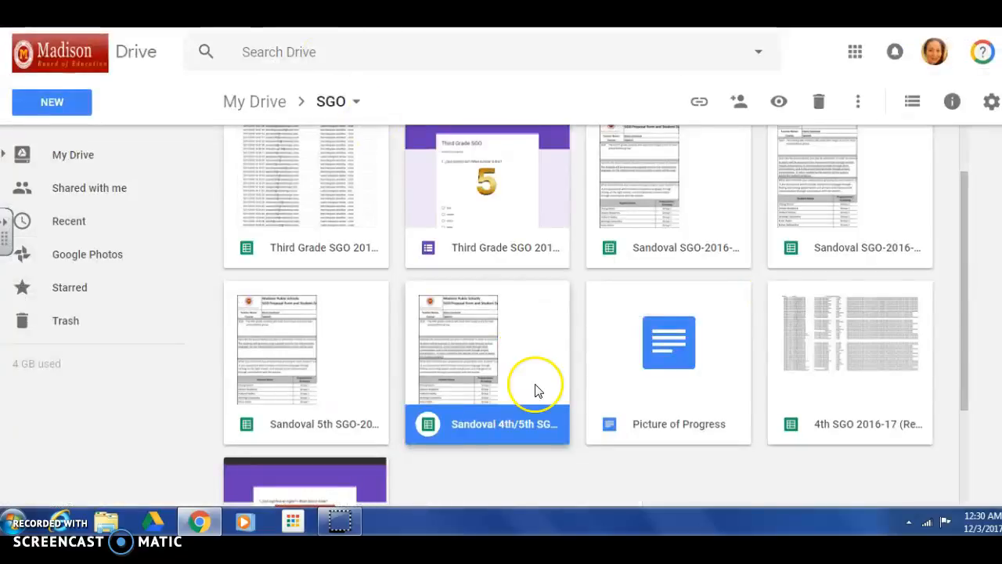
pyautogui.moveTo(964, 309); pyautogui.dragTo(954, 261)
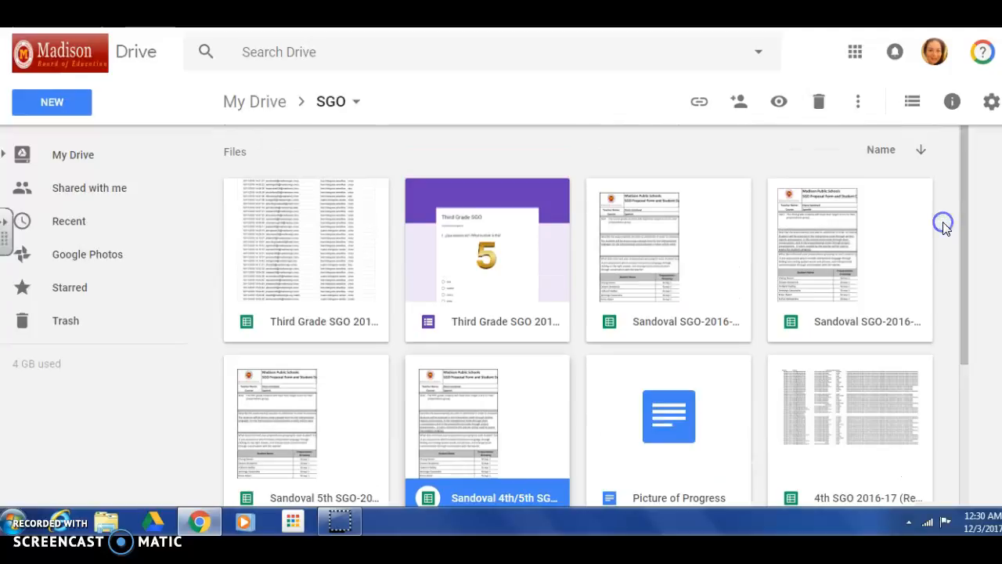
# Step: Go back to My Drive and open the Classroom unit folder inside the Spanish folder
pyautogui.click(250, 107)
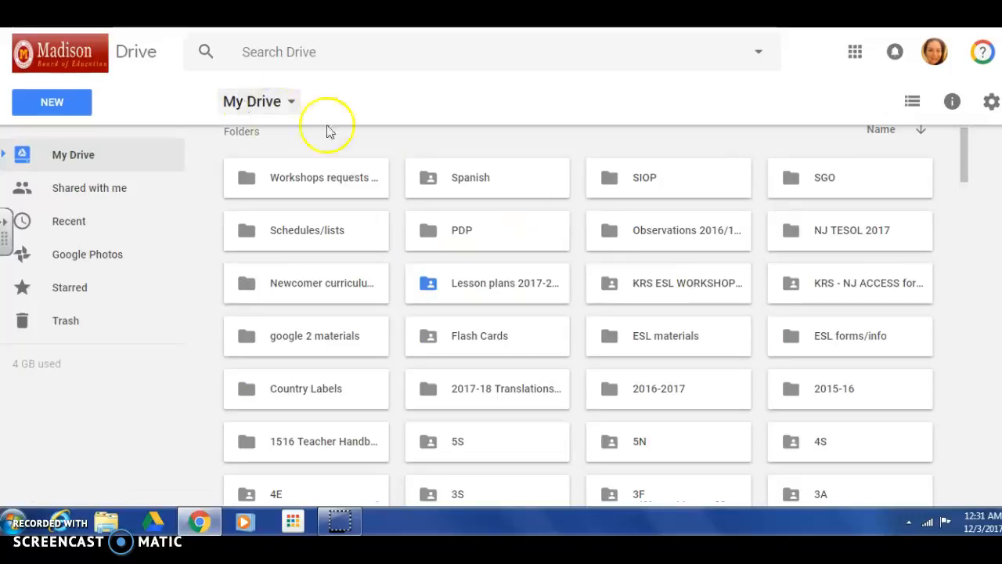
pyautogui.doubleClick(481, 183)
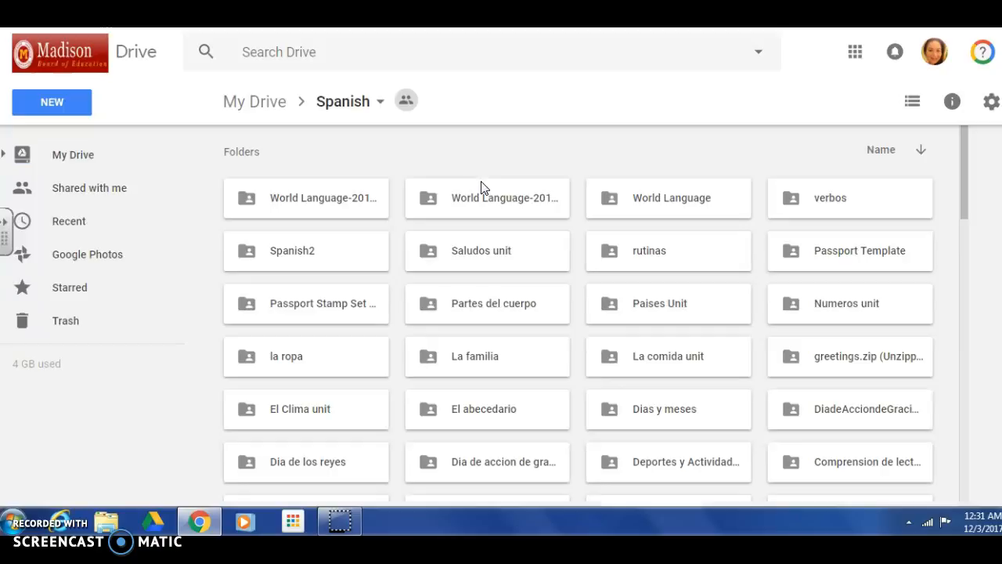
pyautogui.moveTo(963, 179); pyautogui.dragTo(969, 202)
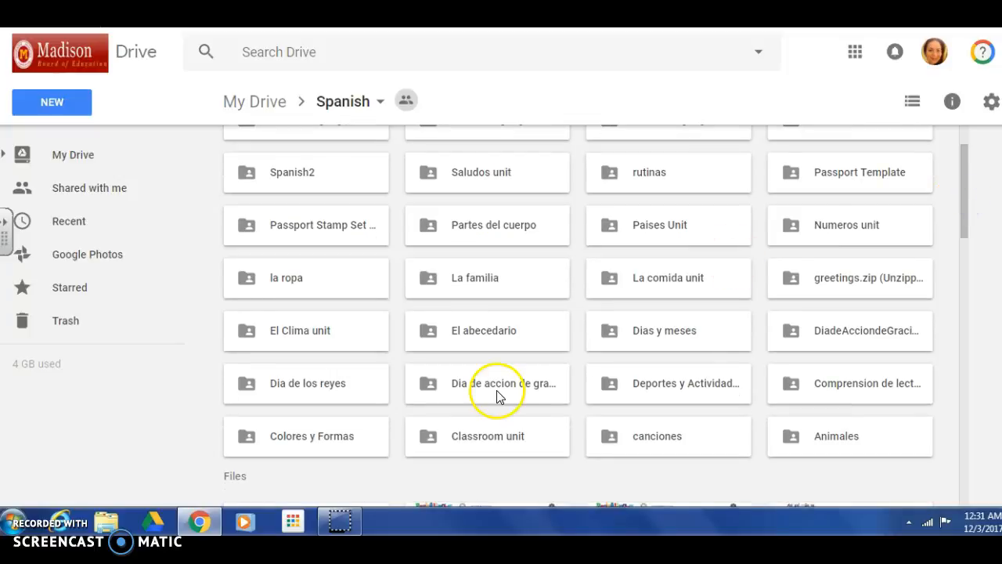
pyautogui.click(472, 440)
pyautogui.doubleClick(471, 439)
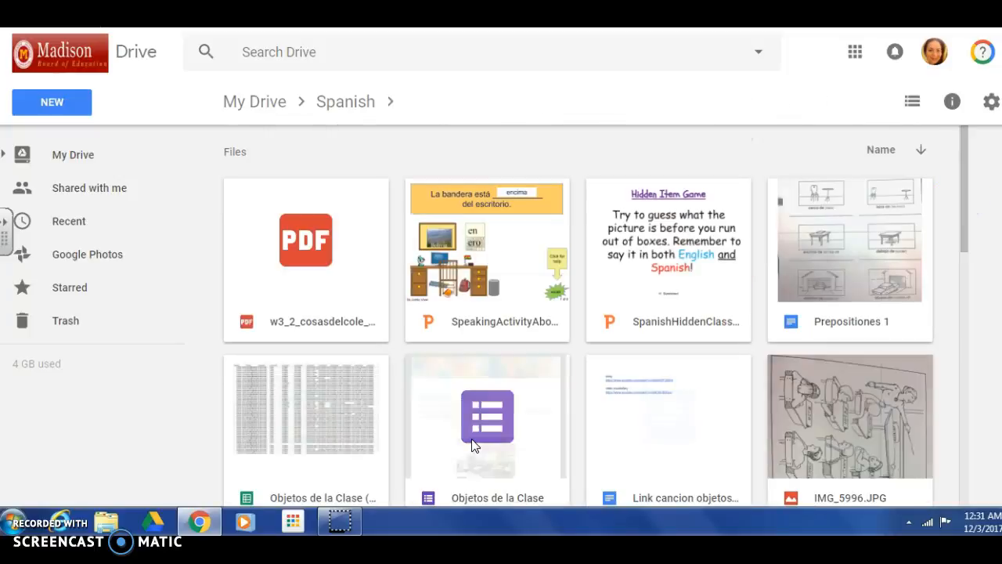
# Step: Open the Objetos de la Clase (Responses) spreadsheet and examine its Grades sheet alongside the Student Submissions sheet
pyautogui.doubleClick(331, 410)
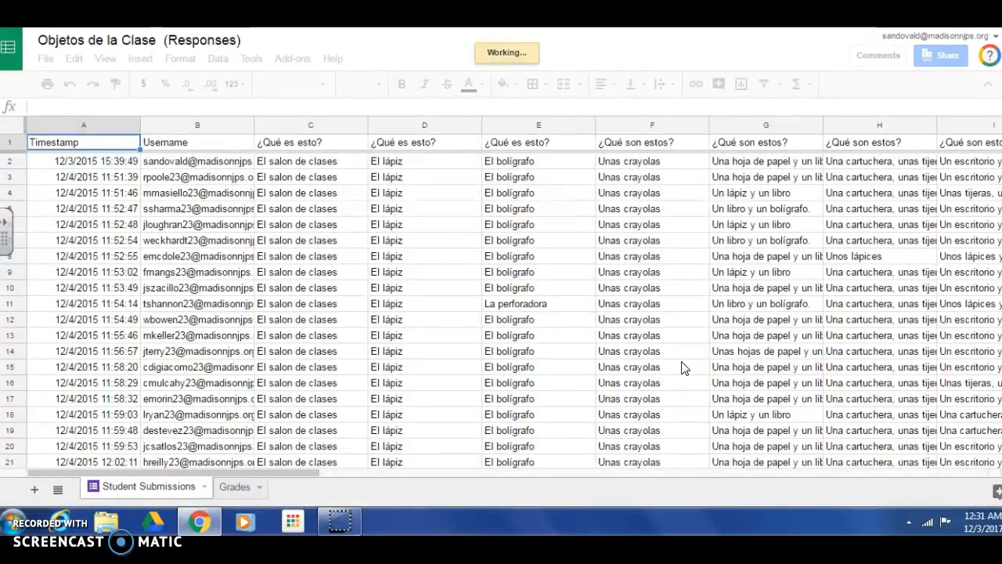
pyautogui.click(233, 487)
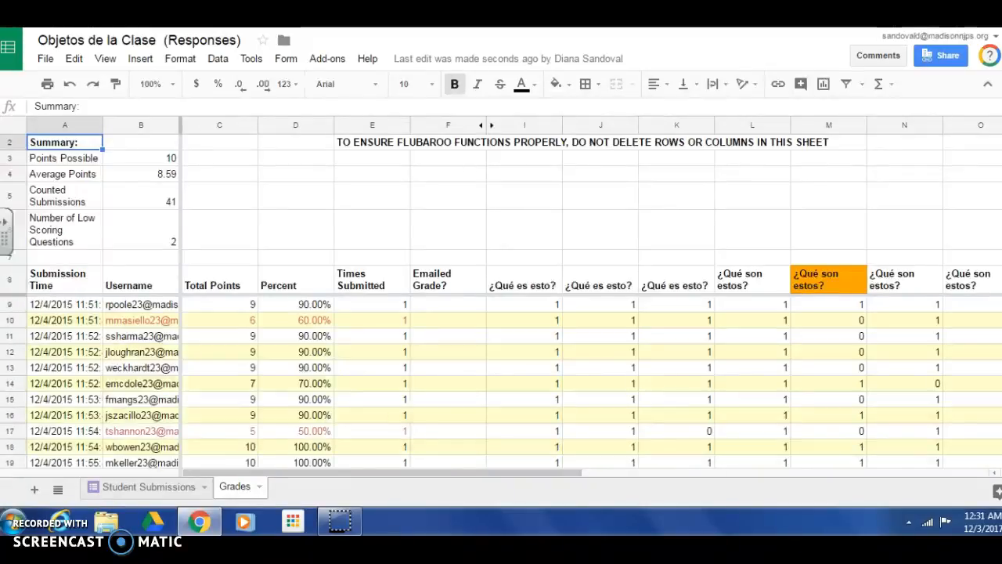
pyautogui.click(160, 490)
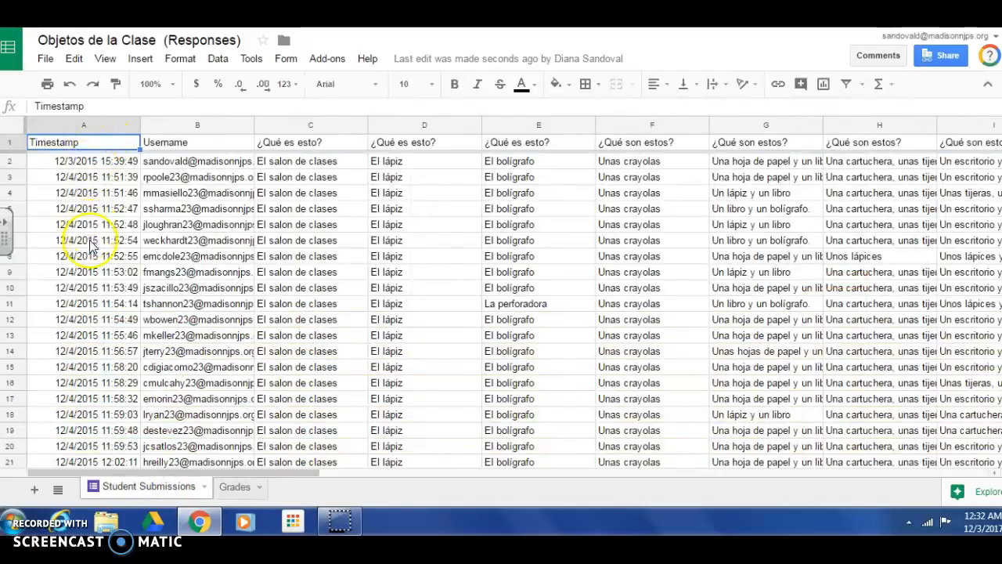